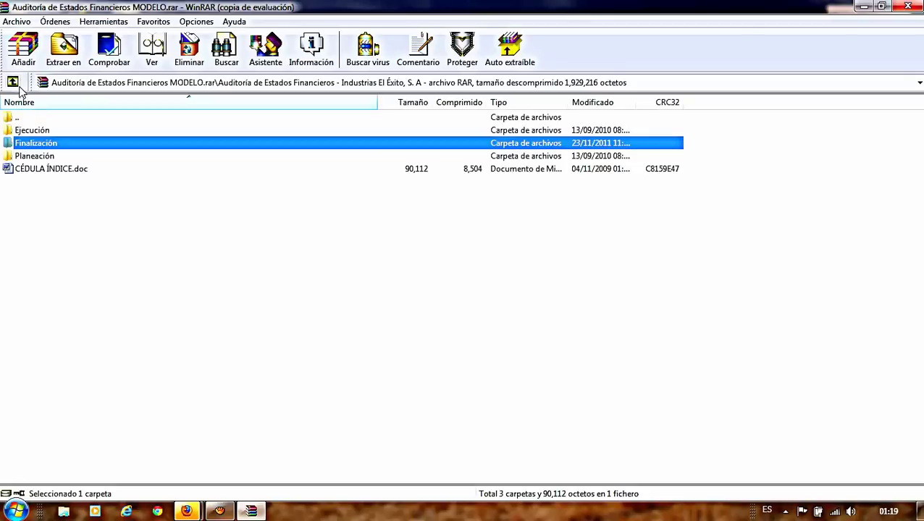
Step: Look over the archive's Ejecución, Finalización and Planeación folders, including the contents of Planeación
left_click(29, 134)
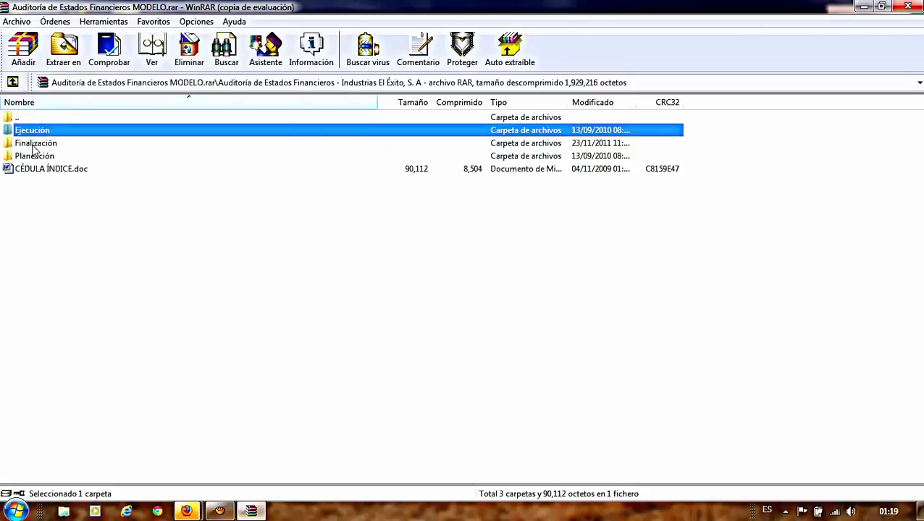
left_click(36, 157)
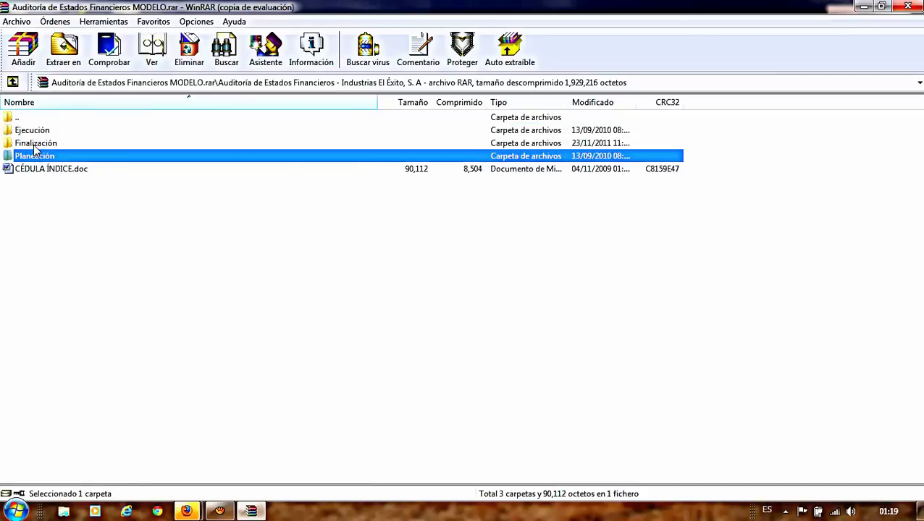
left_click(33, 131)
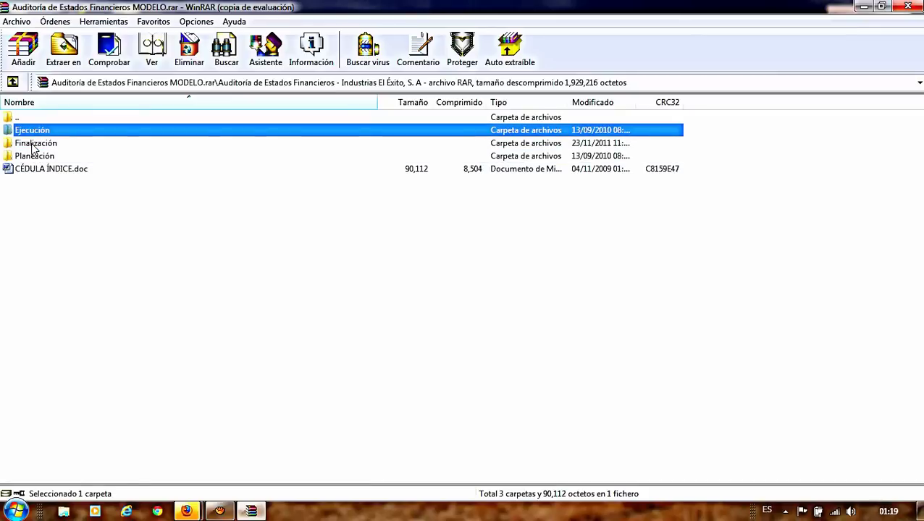
left_click(34, 145)
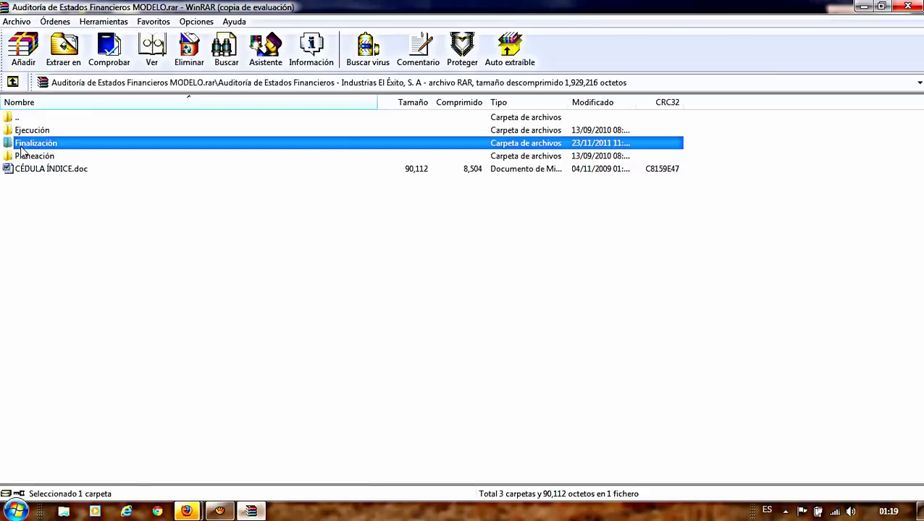
left_click(22, 158)
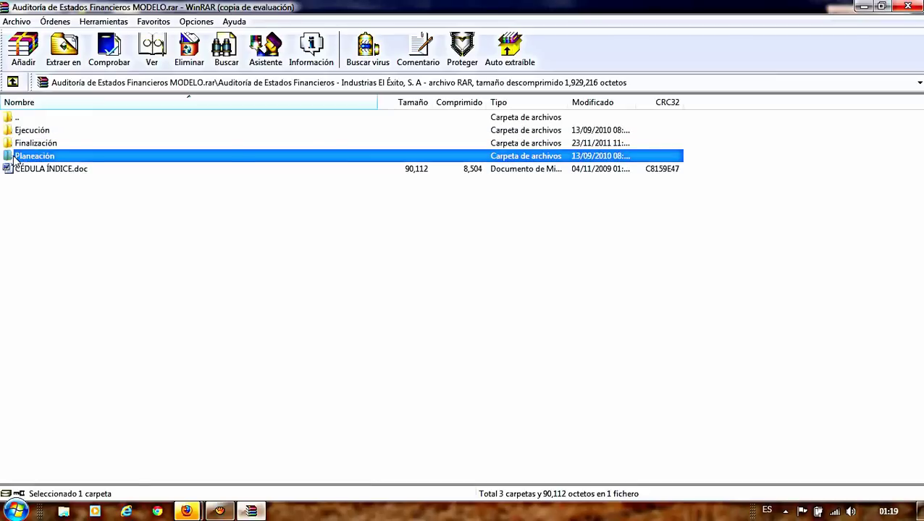
double_click(14, 159)
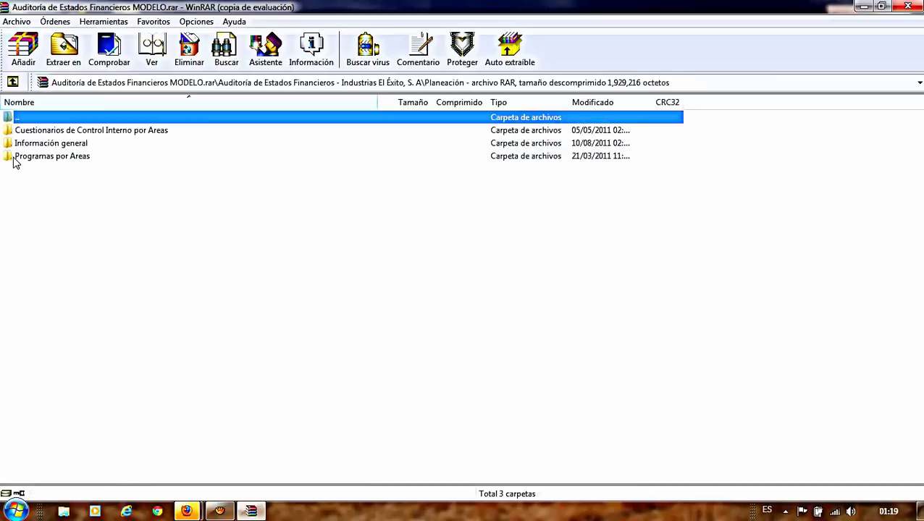
left_click(12, 83)
Step: Restore the archive window from full screen and enlarge it to cover most of the desktop
left_click(28, 172)
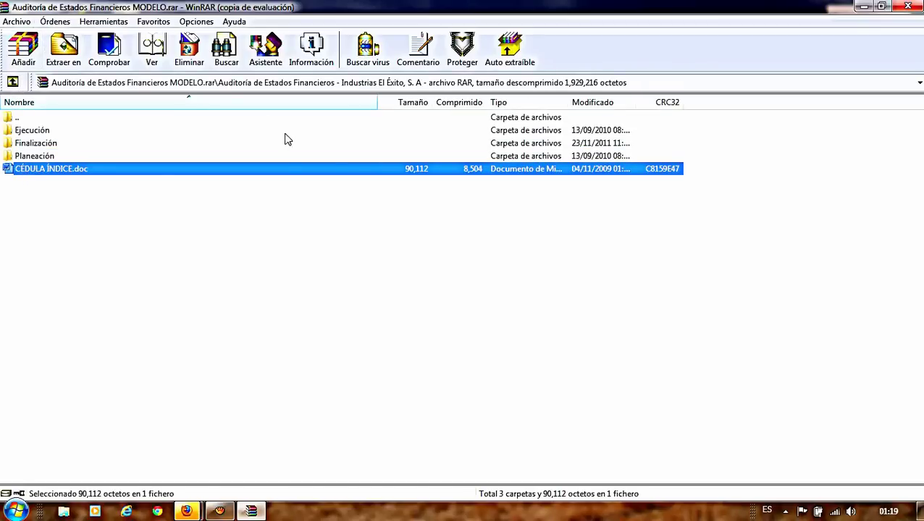
left_click(881, 8)
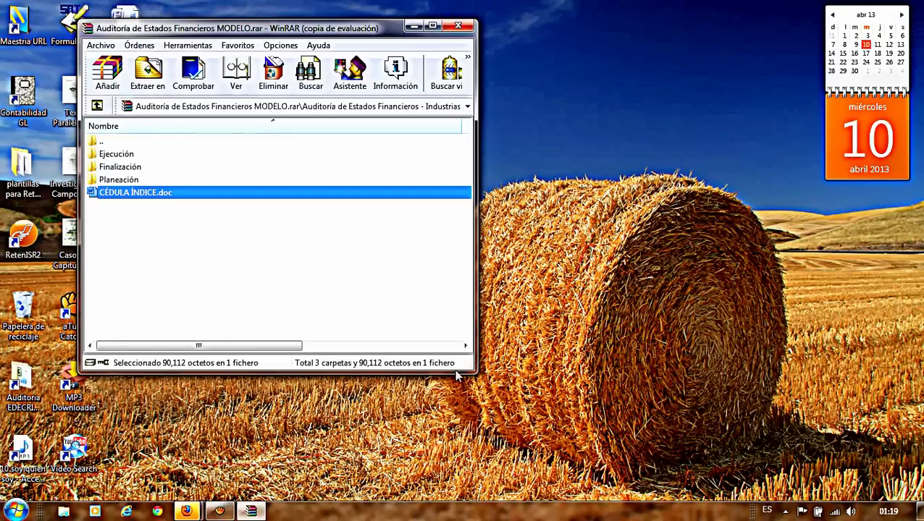
left_click_drag(474, 368, 753, 405)
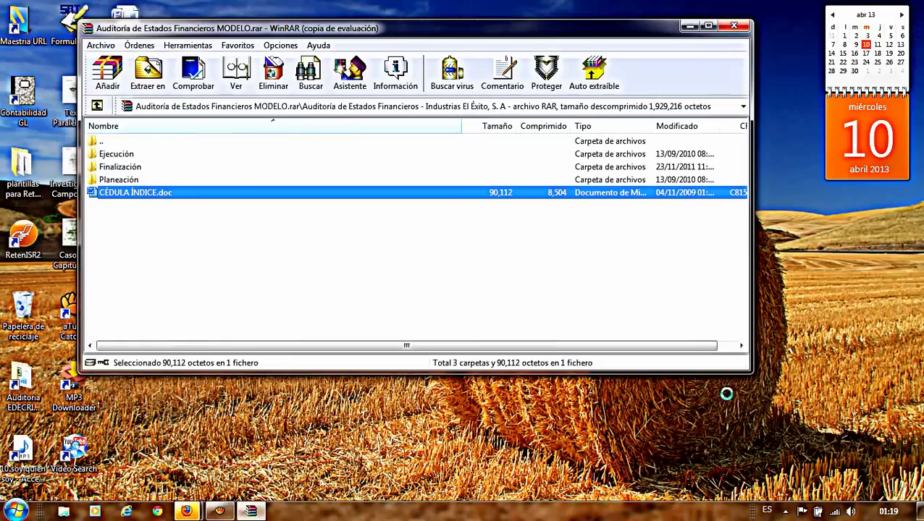
left_click_drag(751, 372, 873, 491)
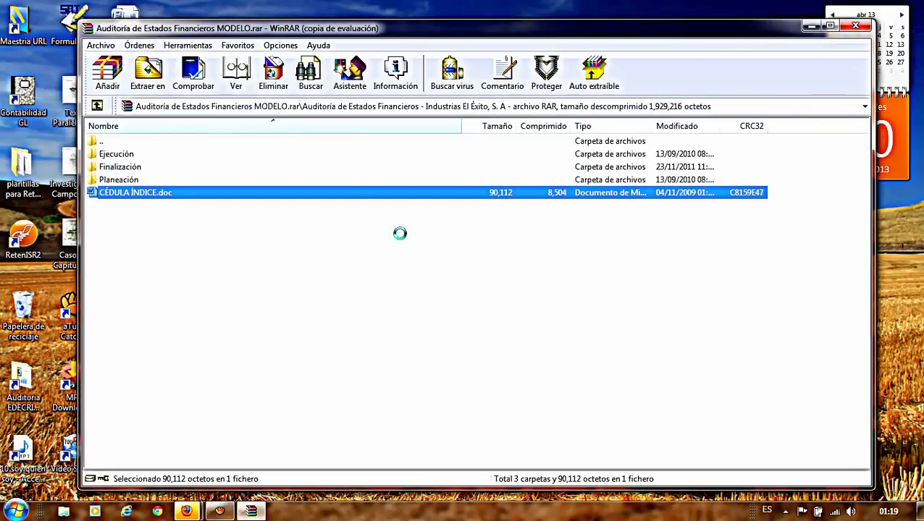
left_click_drag(136, 32, 114, 32)
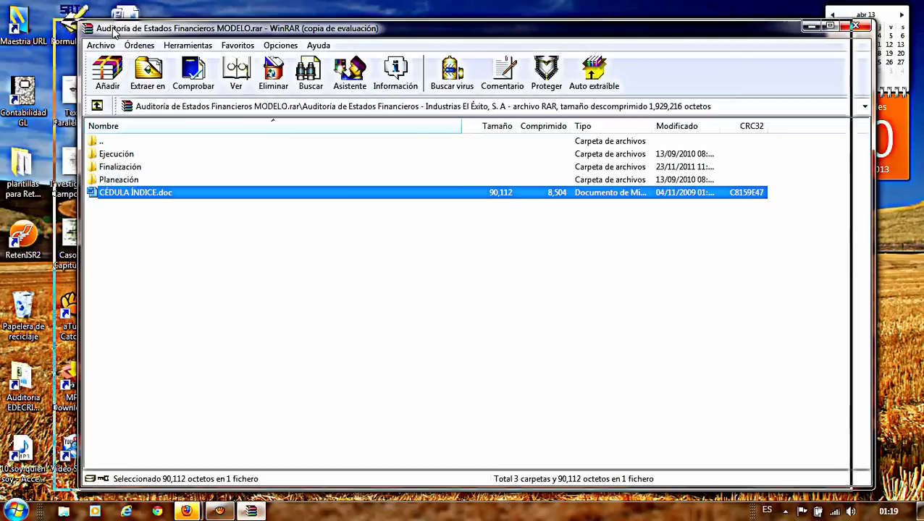
Step: Open CÉDULA ÍNDICE.doc from the archive and collapse the ribbon to enlarge the reading area
double_click(107, 196)
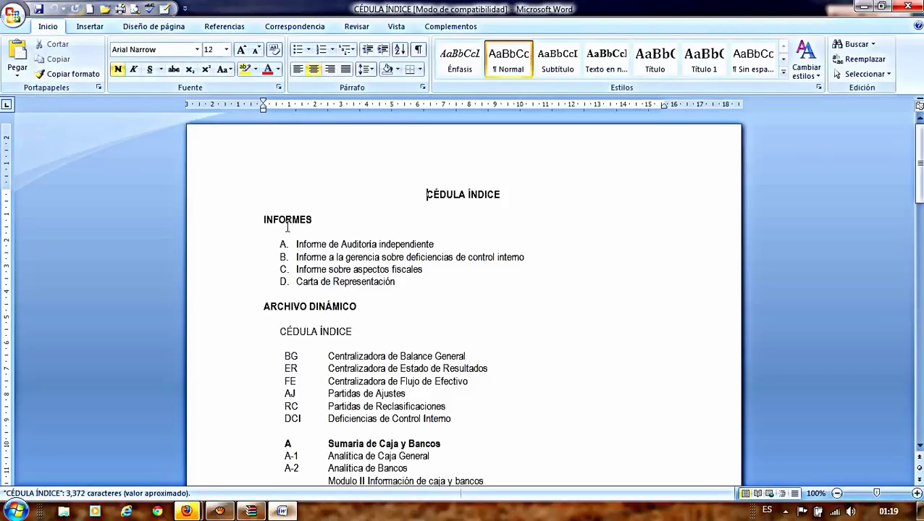
left_click_drag(263, 219, 340, 226)
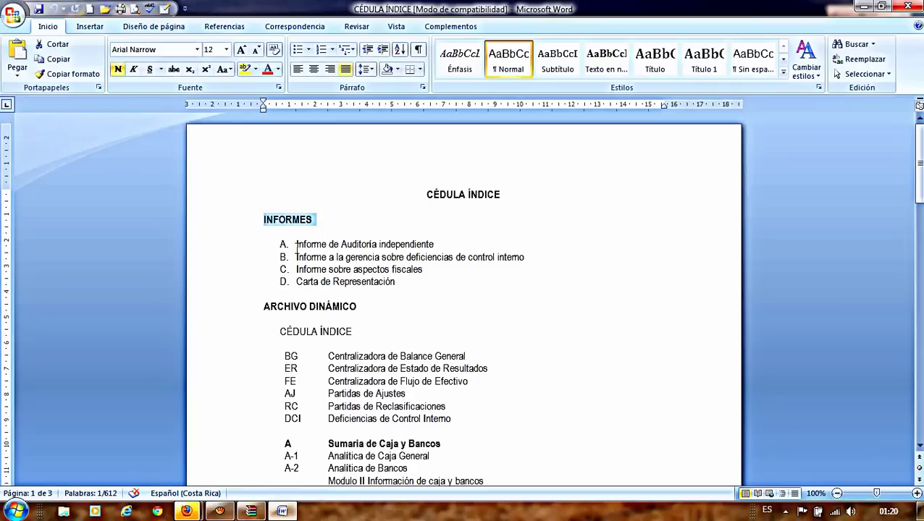
double_click(51, 26)
Step: Examine the lettered reports under INFORMES and the index codes A-1, A-2 and B-1 under ARCHIVO DINÁMICO
left_click_drag(288, 181, 384, 241)
left_click(286, 186)
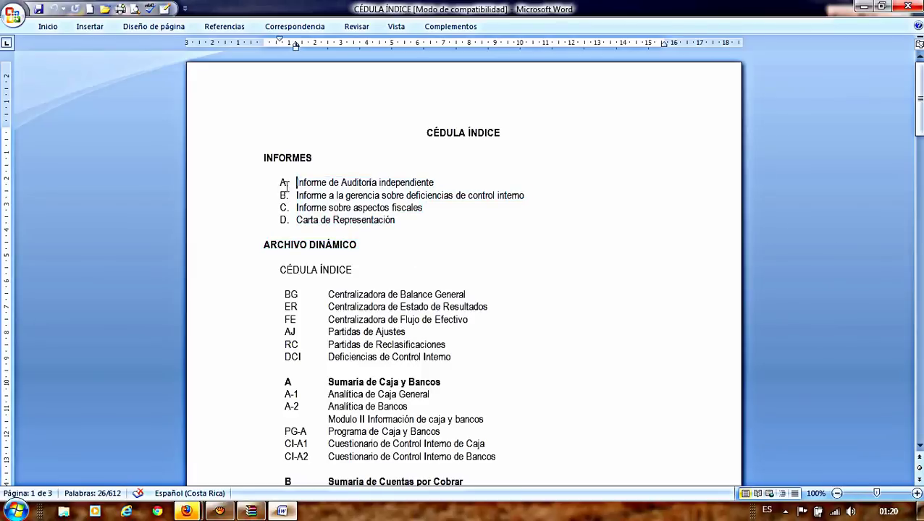
left_click_drag(284, 184, 300, 260)
scroll(298, 286, "down", 3)
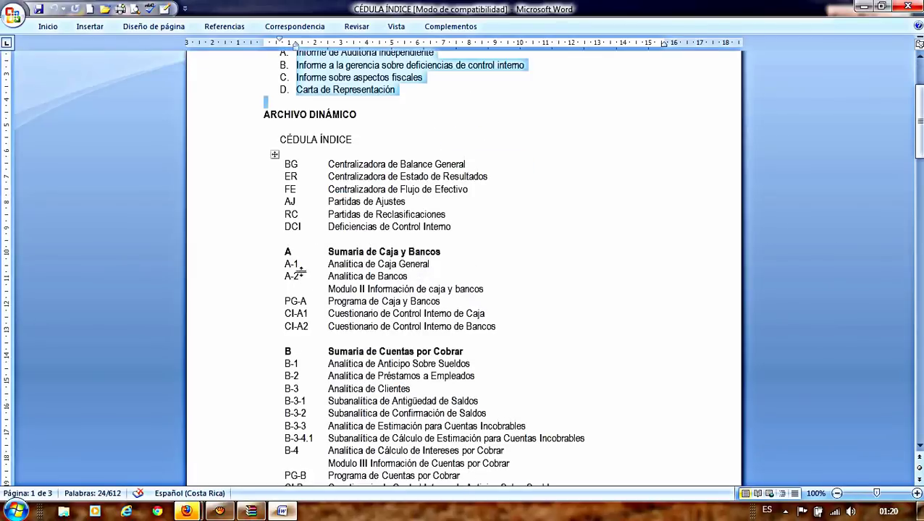
double_click(287, 266)
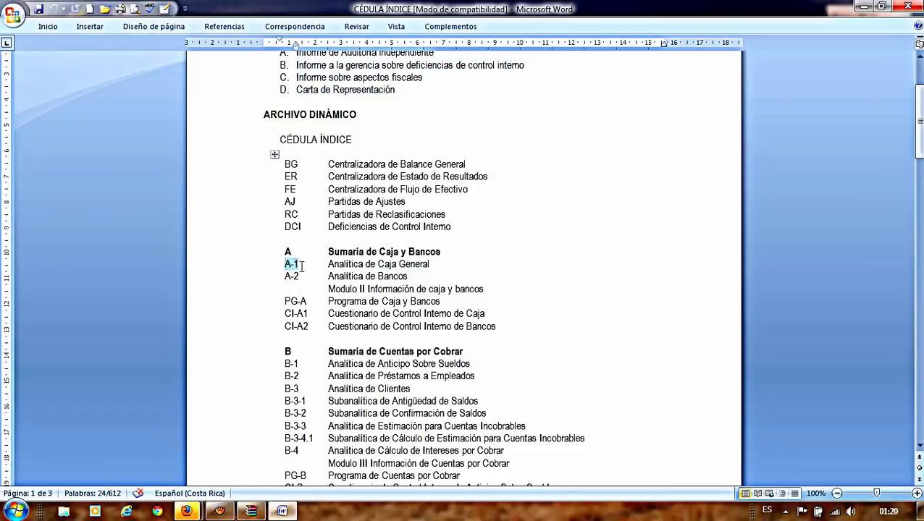
double_click(288, 276)
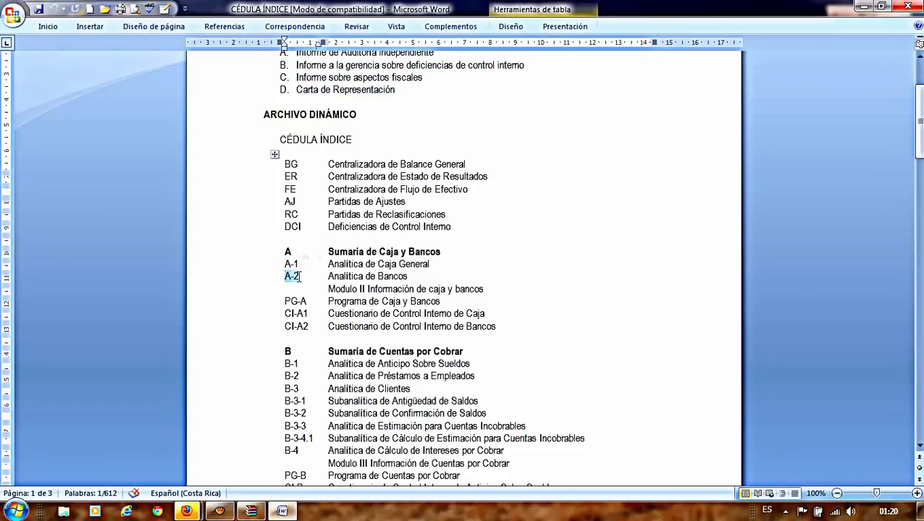
scroll(309, 282, "down", 3)
left_click(278, 238)
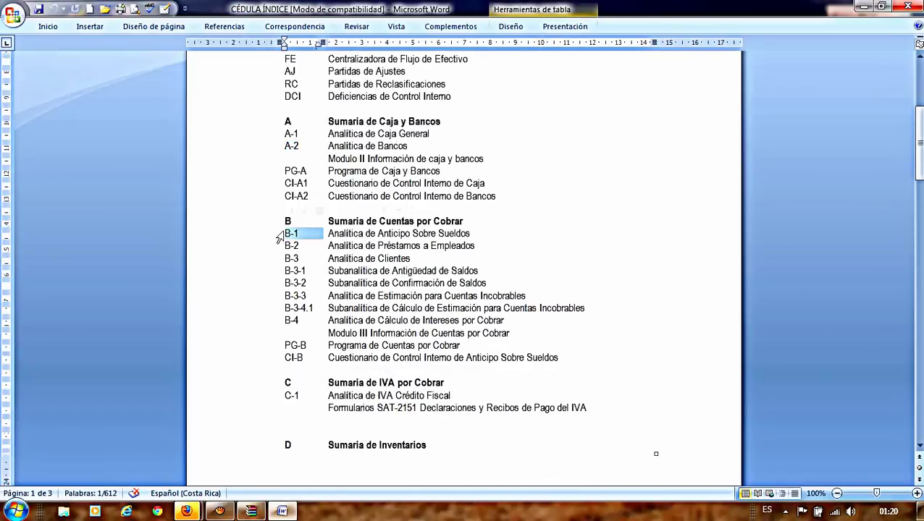
Step: Review the INFORMES section and the ARCHIVO DINÁMICO index from its CÉDULA ÍNDICE entry through Sumaria de Inventarios
scroll(323, 250, "up", 4)
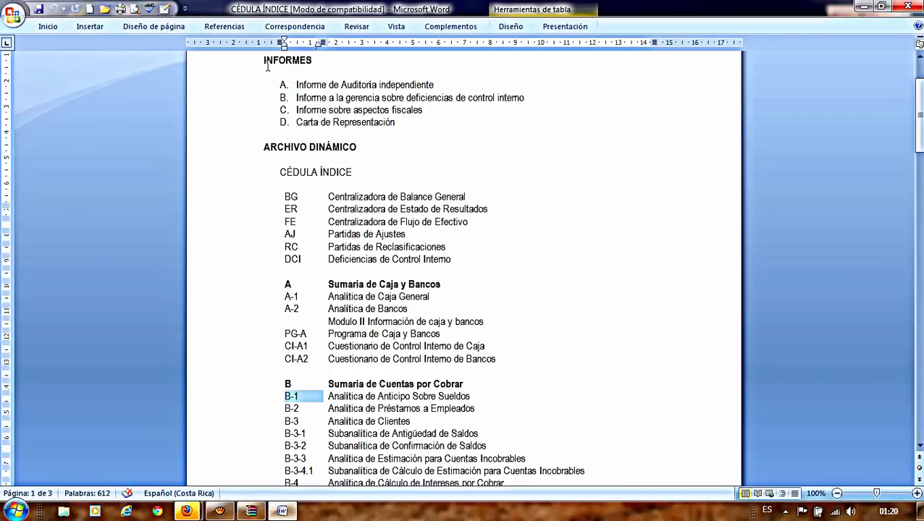
left_click_drag(264, 61, 429, 136)
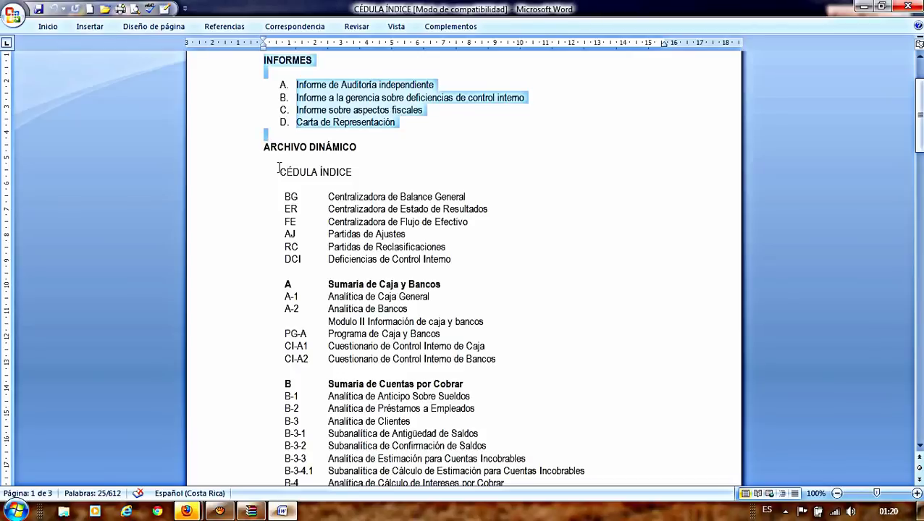
left_click_drag(278, 168, 341, 181)
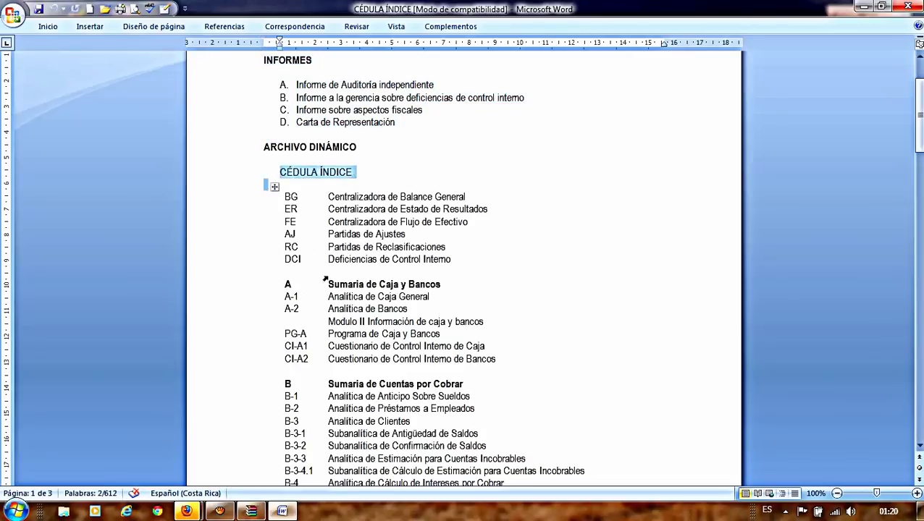
scroll(403, 286, "down", 2)
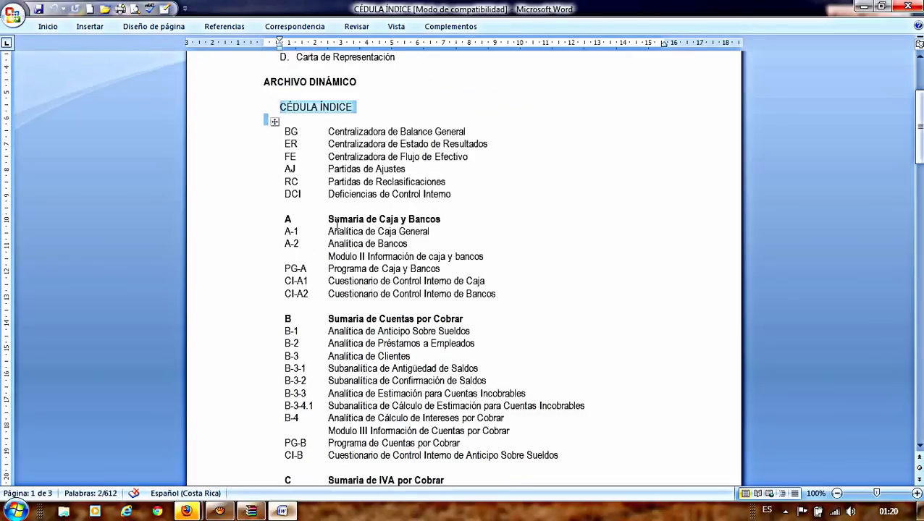
scroll(393, 274, "down", 1)
scroll(400, 290, "down", 2)
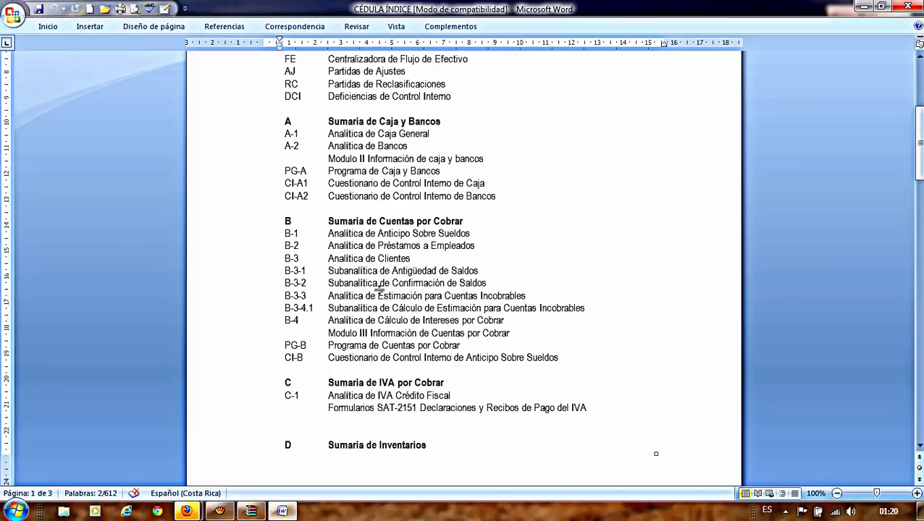
scroll(348, 254, "down", 2)
scroll(349, 260, "down", 4)
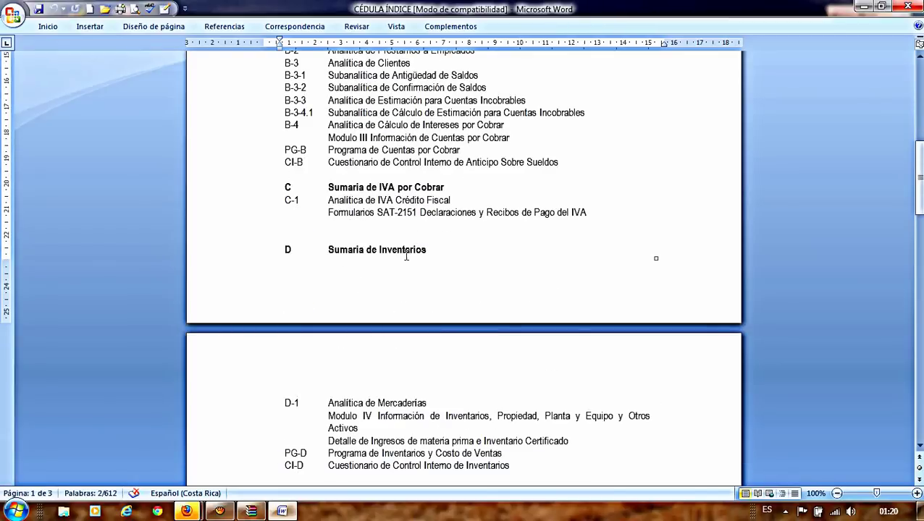
scroll(409, 249, "down", 5)
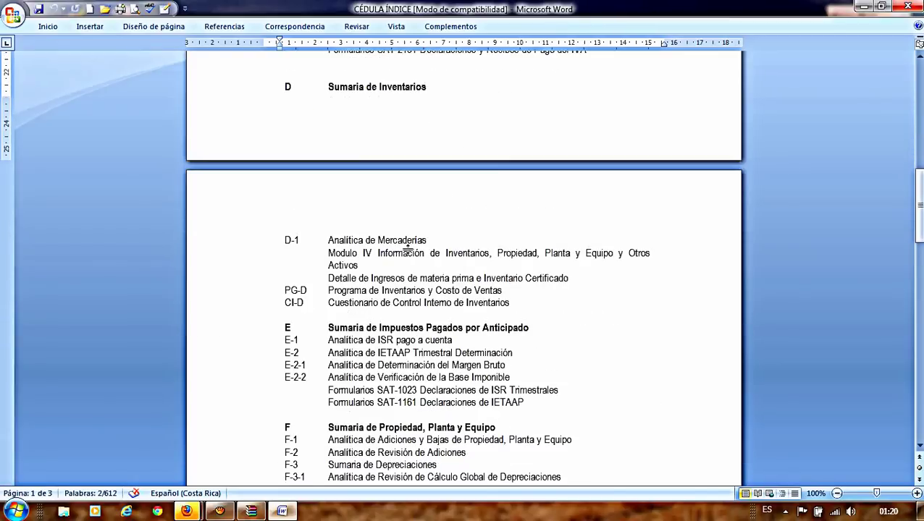
Step: Examine the index entries for Sumaria de Impuestos Pagados por Anticipado and Sumaria de Propiedad, Planta y Equipo
scroll(410, 247, "down", 1)
scroll(413, 249, "down", 3)
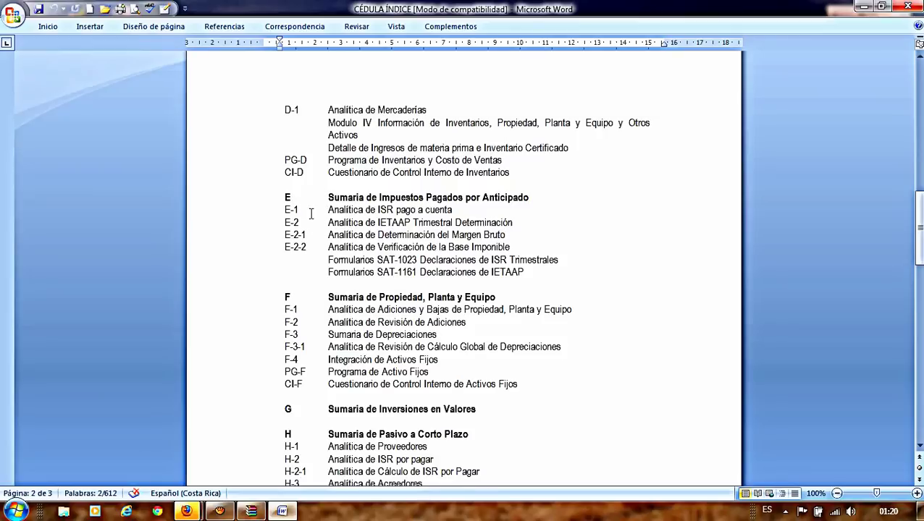
triple_click(327, 197)
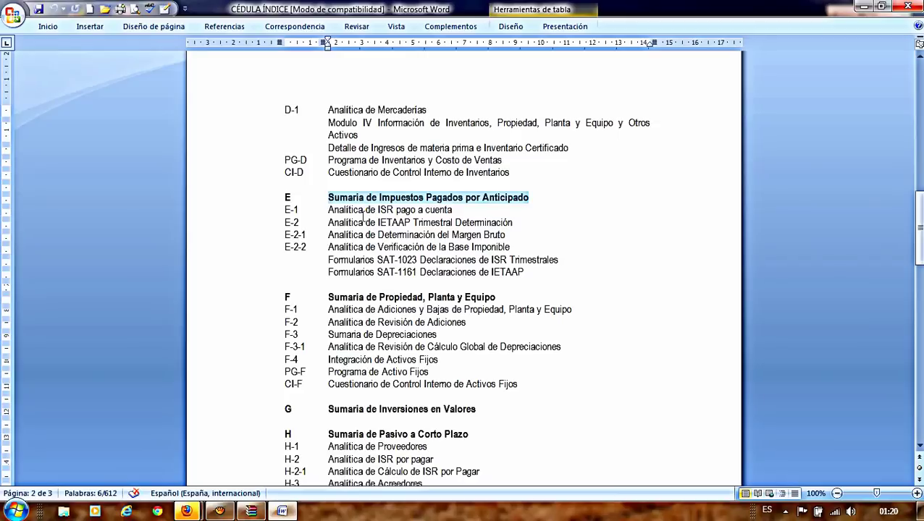
scroll(337, 265, "down", 2)
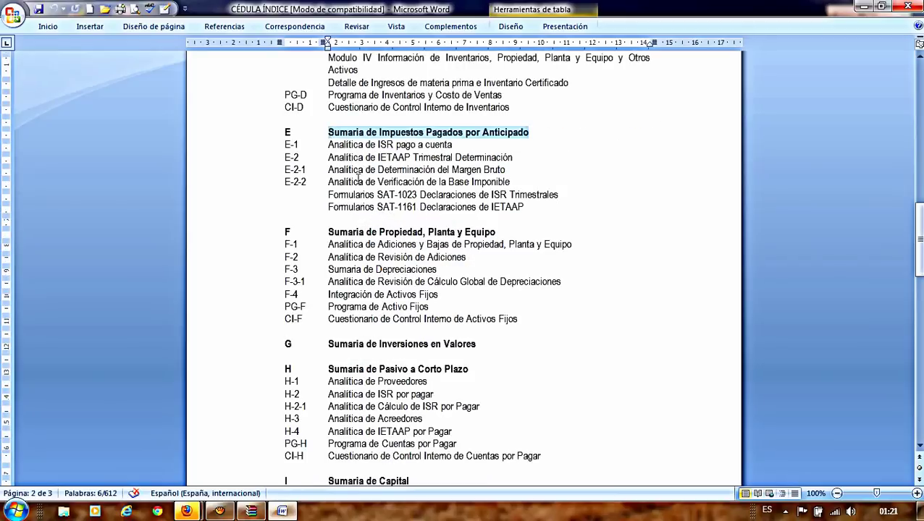
scroll(357, 178, "down", 3)
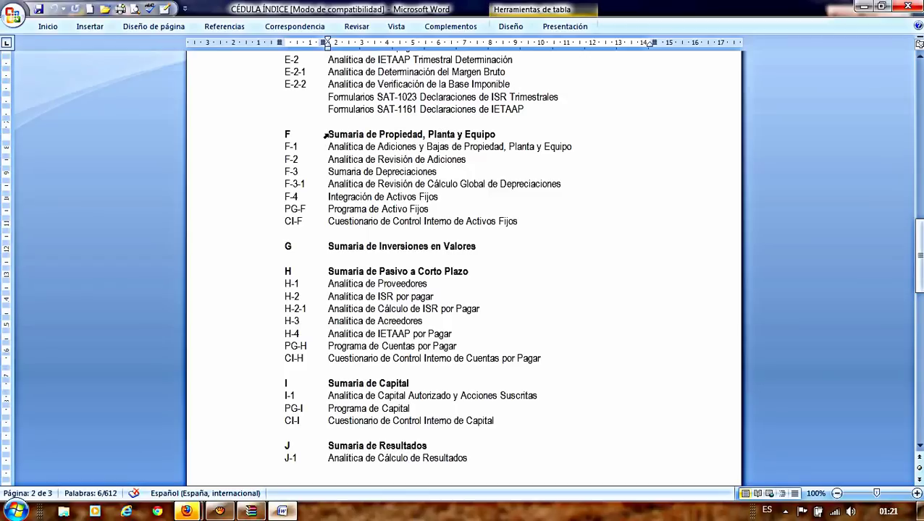
left_click_drag(325, 136, 479, 134)
left_click(369, 135)
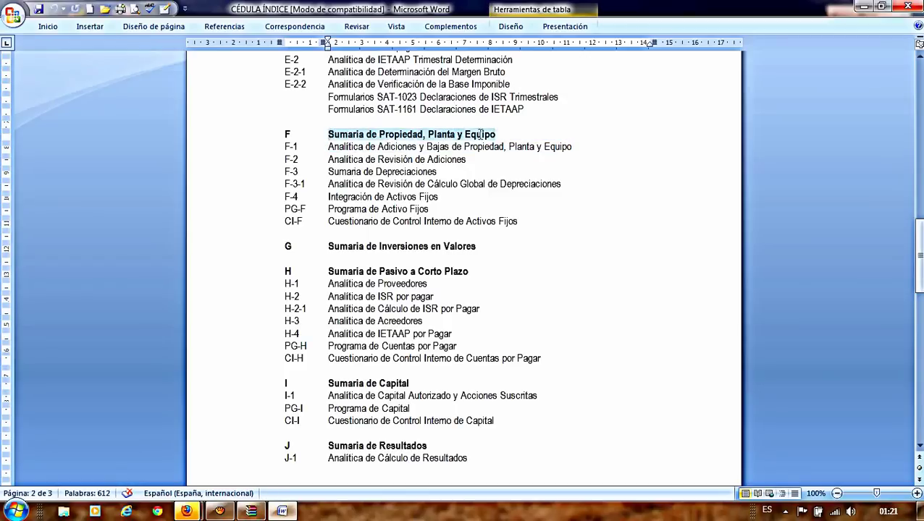
left_click(337, 148)
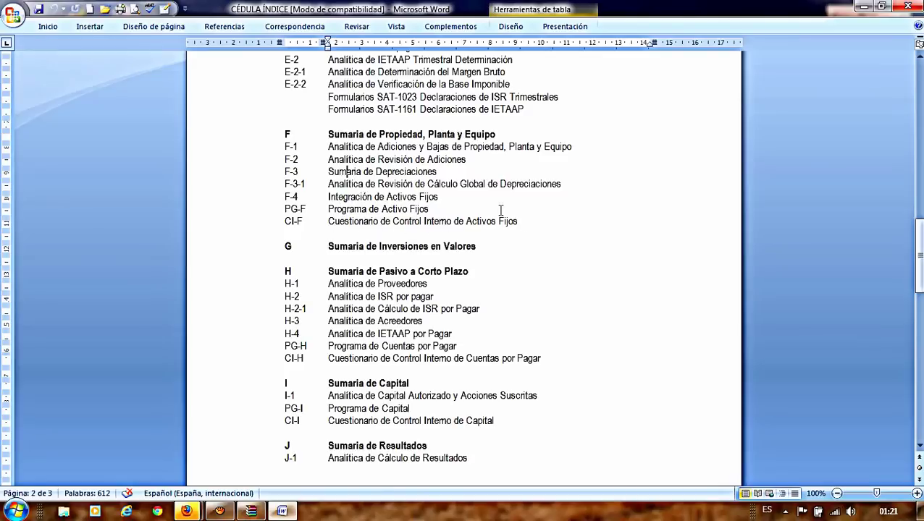
Step: Read the remaining summary schedules through section N and the numbered documents under ARCHIVO PERMANENTE
scroll(402, 243, "down", 4)
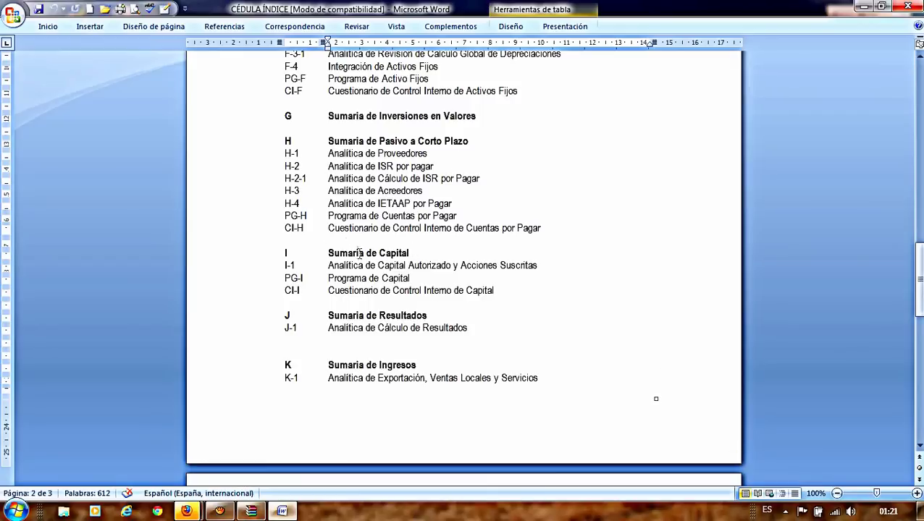
scroll(359, 252, "down", 1)
scroll(362, 190, "down", 10)
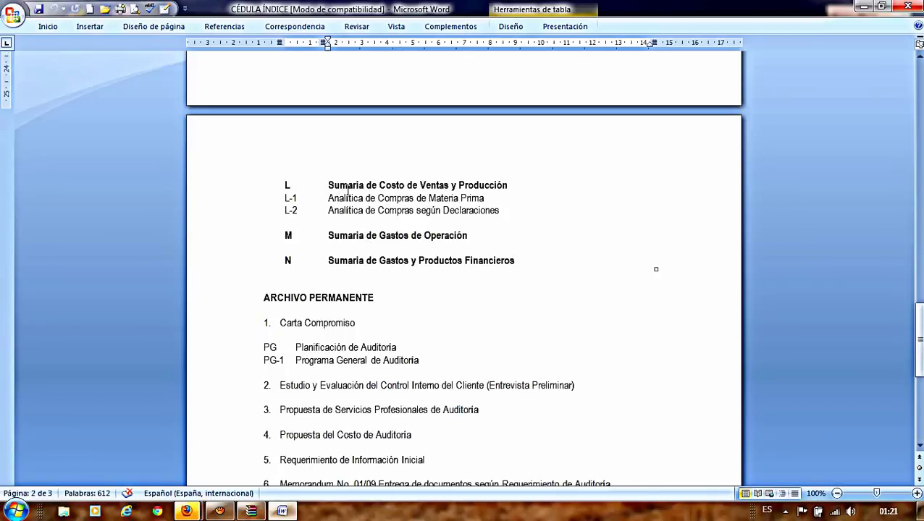
scroll(365, 247, "down", 1)
scroll(356, 216, "down", 5)
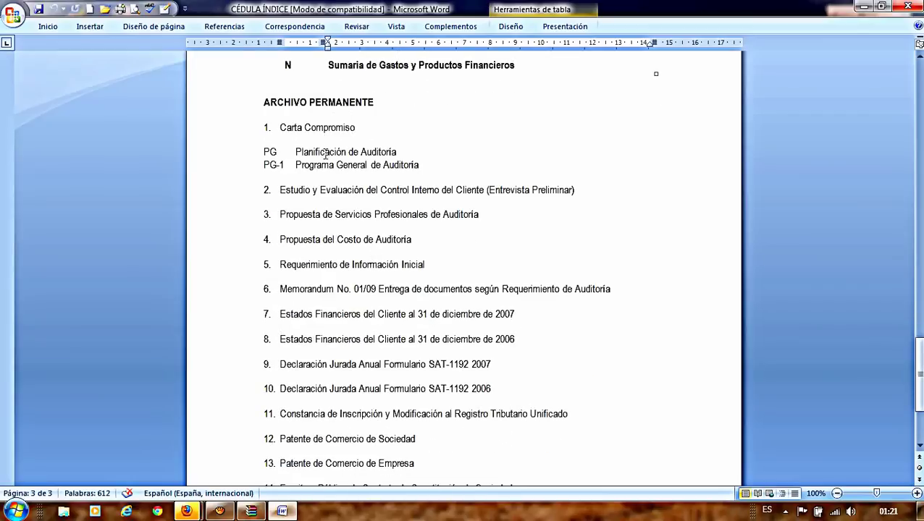
scroll(361, 224, "down", 4)
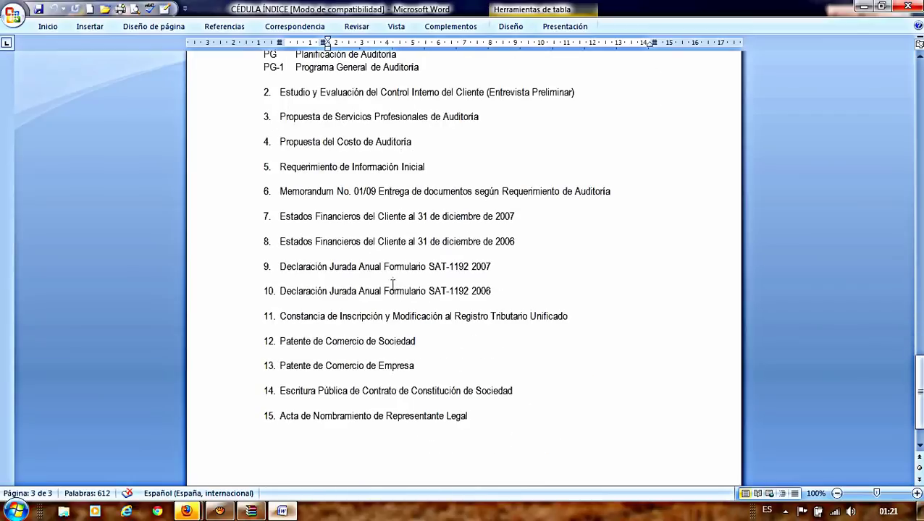
Step: Leave the index document for the WinRAR archive and open Planeación's Programas por Areas folder to view its programmes
left_click(907, 7)
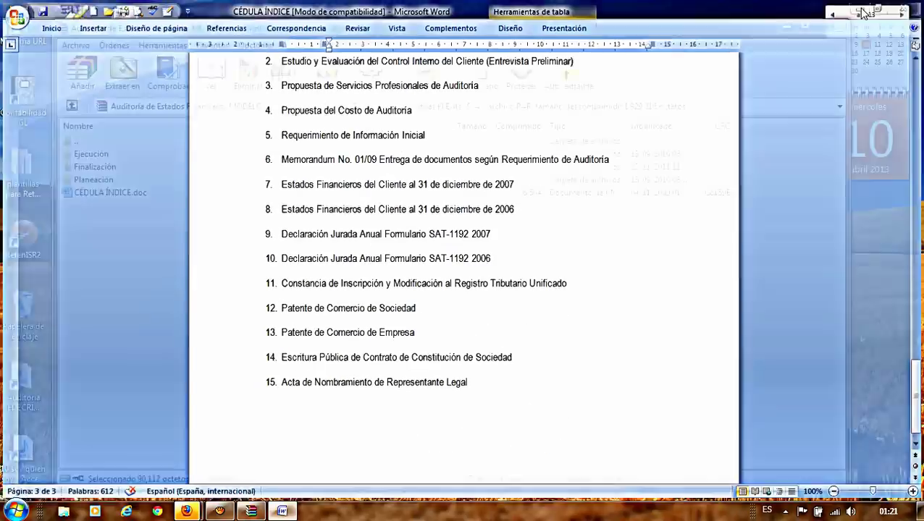
double_click(98, 180)
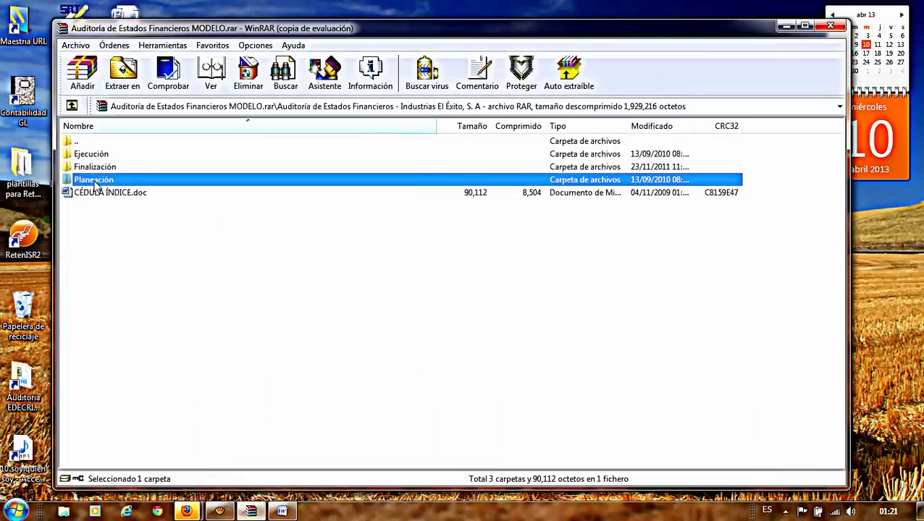
key("Down")
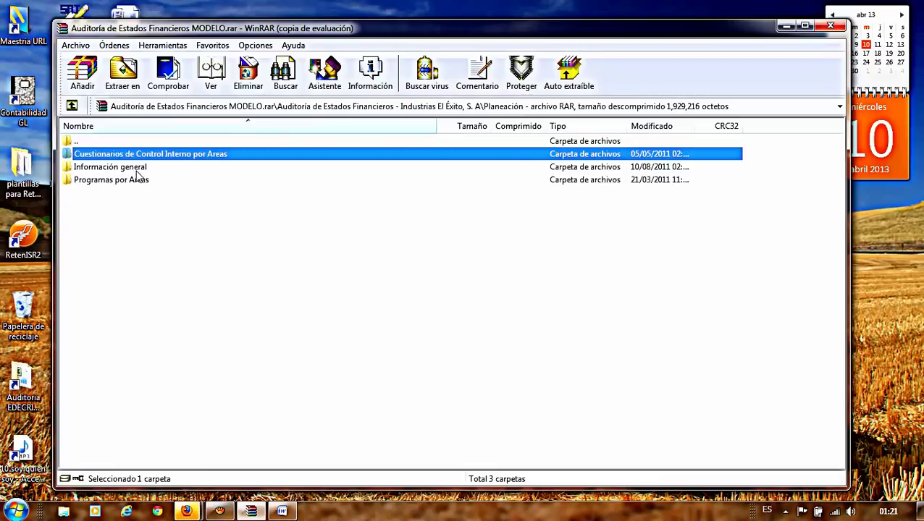
left_click(91, 186)
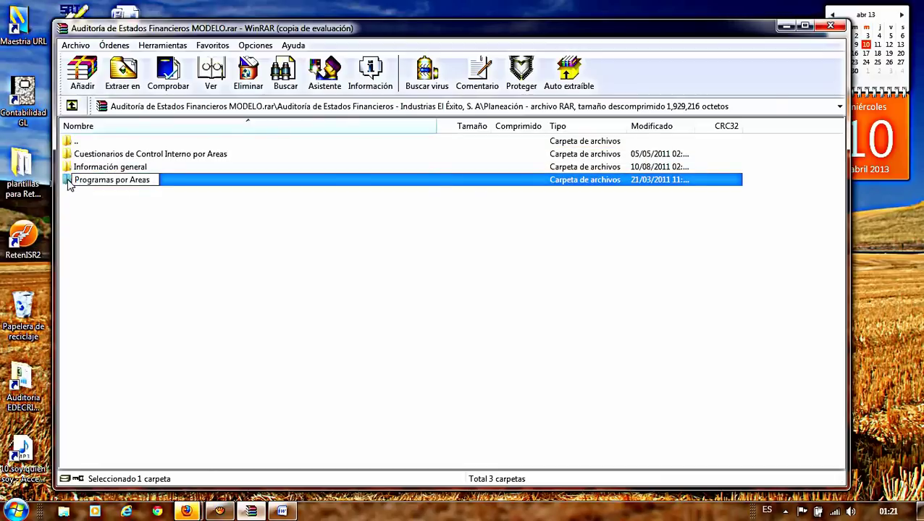
double_click(68, 184)
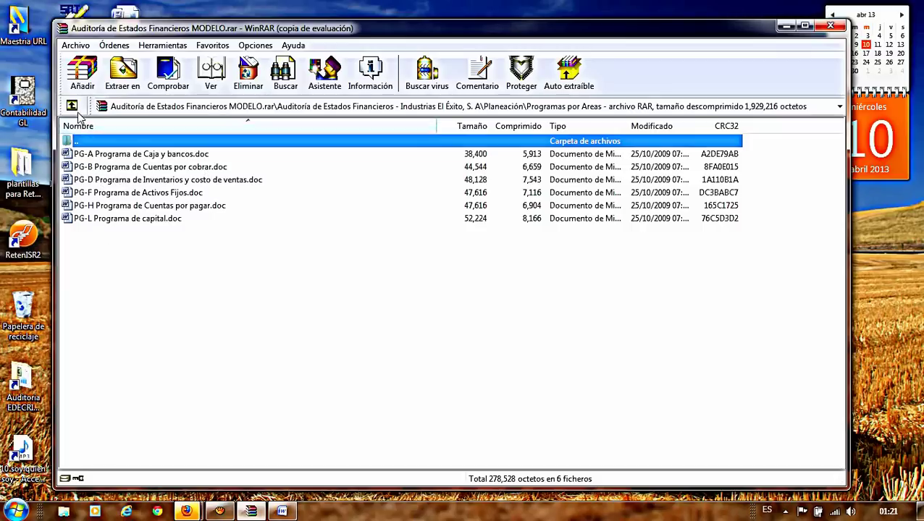
Step: Review the documents in the Información general folder, through III-6 Requerimiento de información inicial.doc, and return to Planeación
double_click(76, 140)
double_click(88, 168)
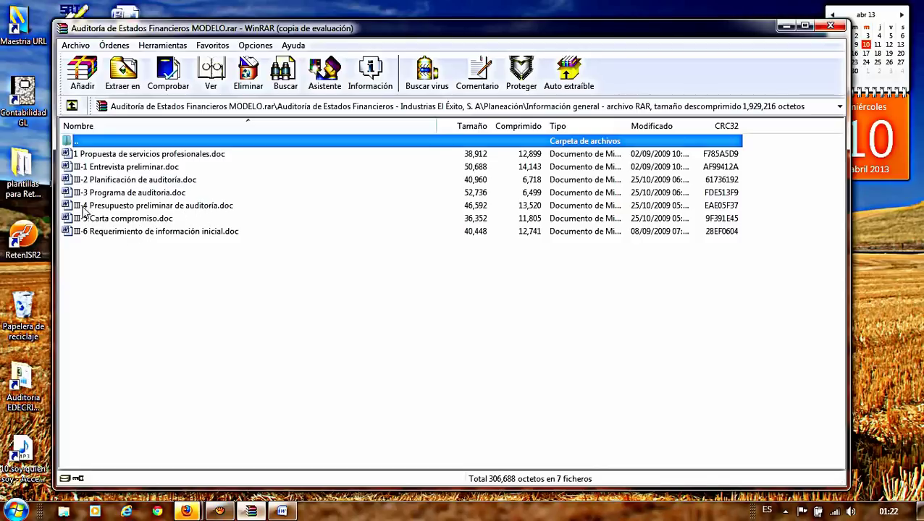
left_click(77, 231)
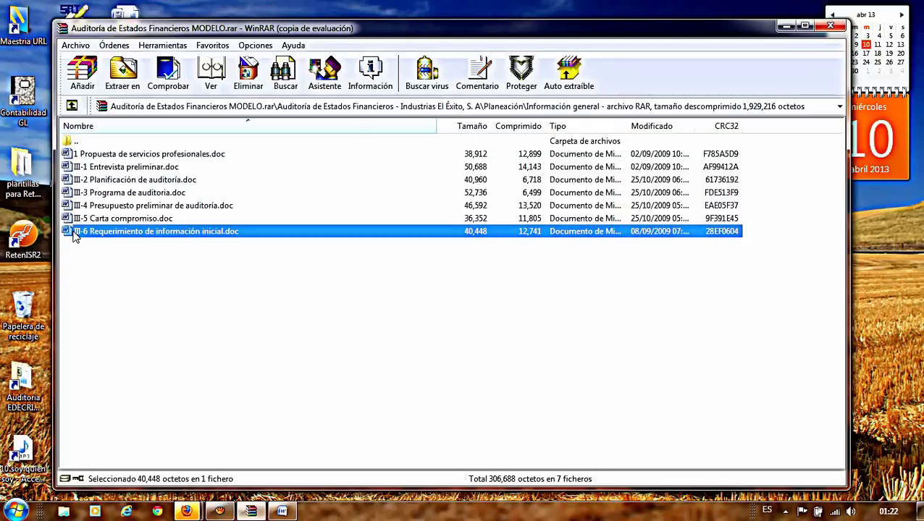
left_click(72, 108)
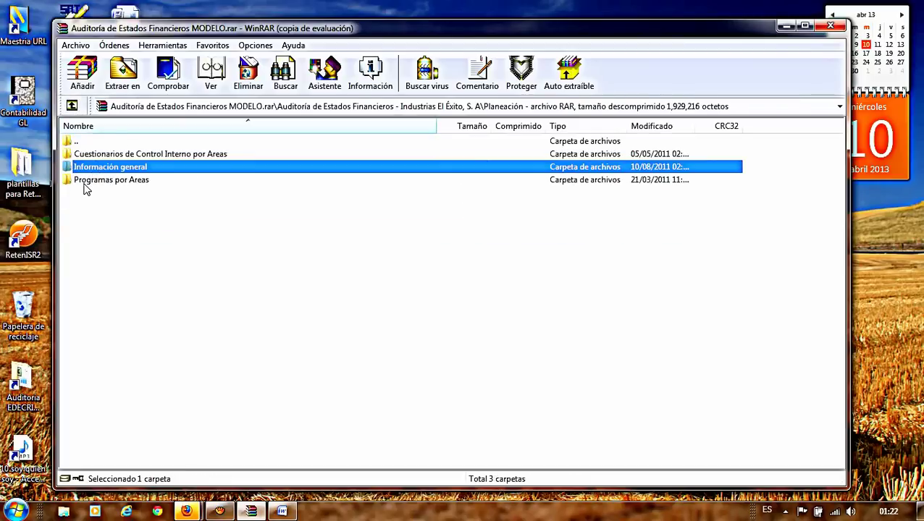
Step: Open the Cuestionarios de Control Interno por Areas folder and look through its questionnaires, from Caja to Activos fijos
left_click(87, 181)
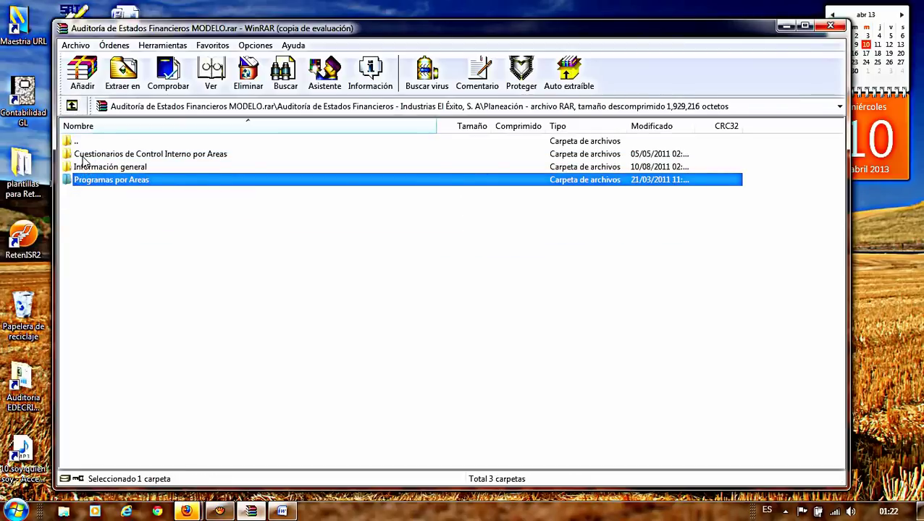
left_click(82, 158)
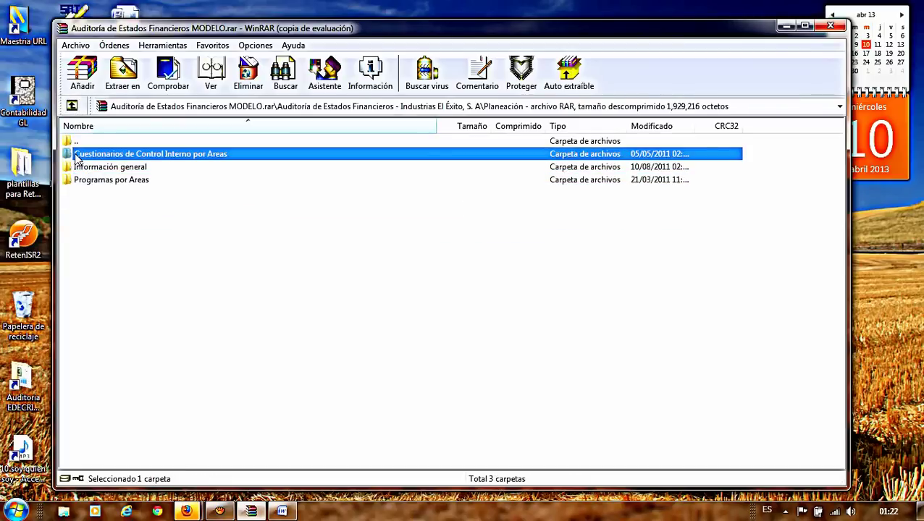
double_click(82, 158)
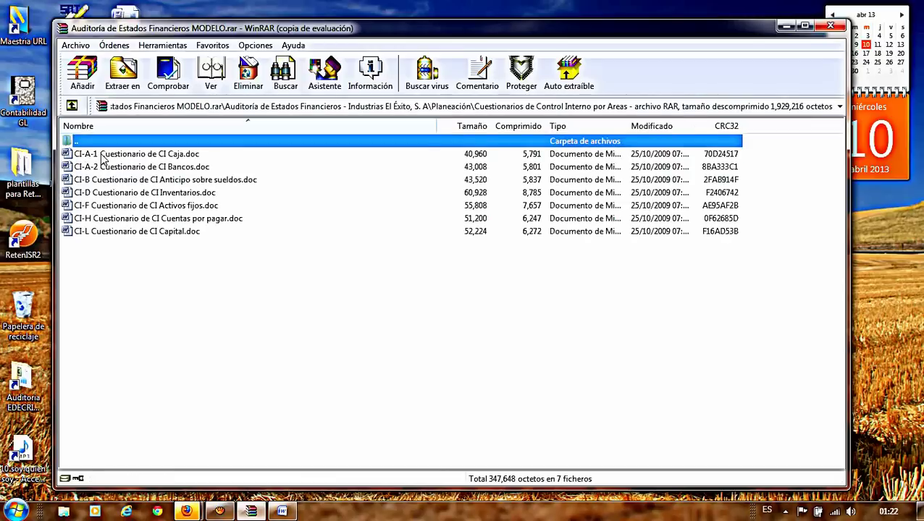
left_click(102, 158)
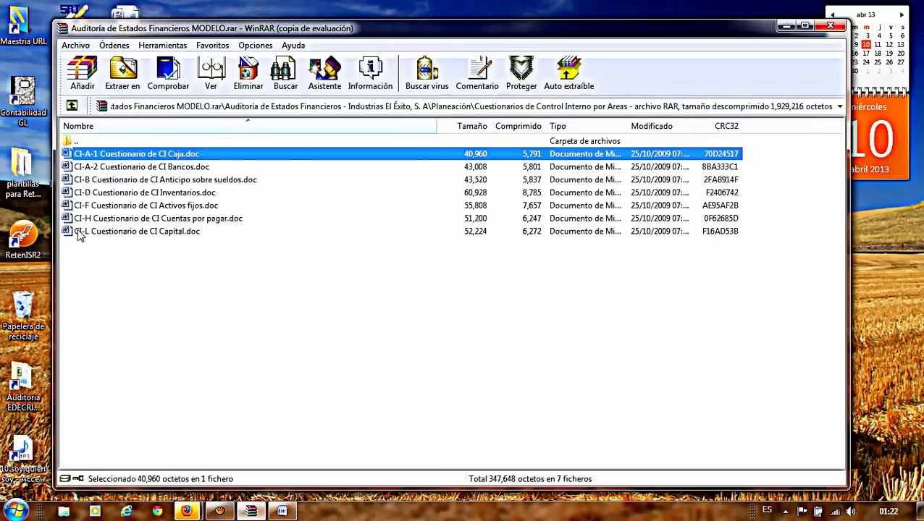
left_click(124, 192)
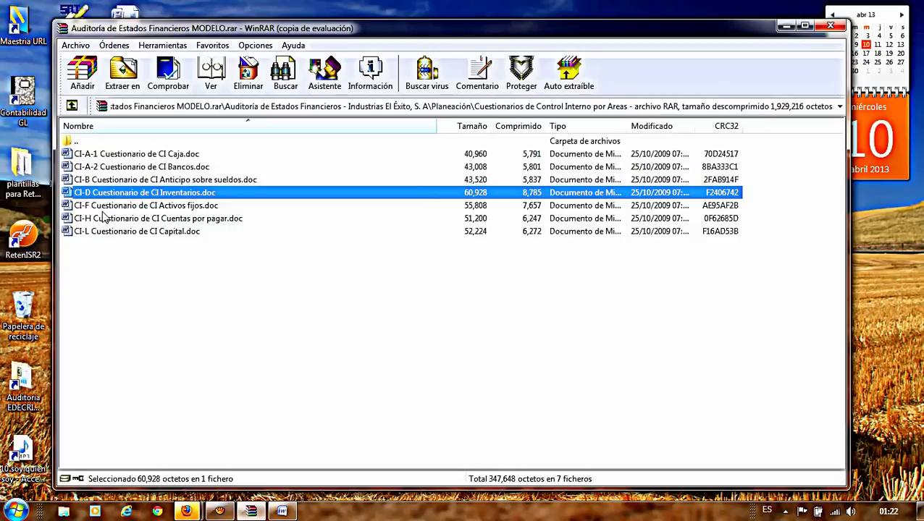
left_click(103, 210)
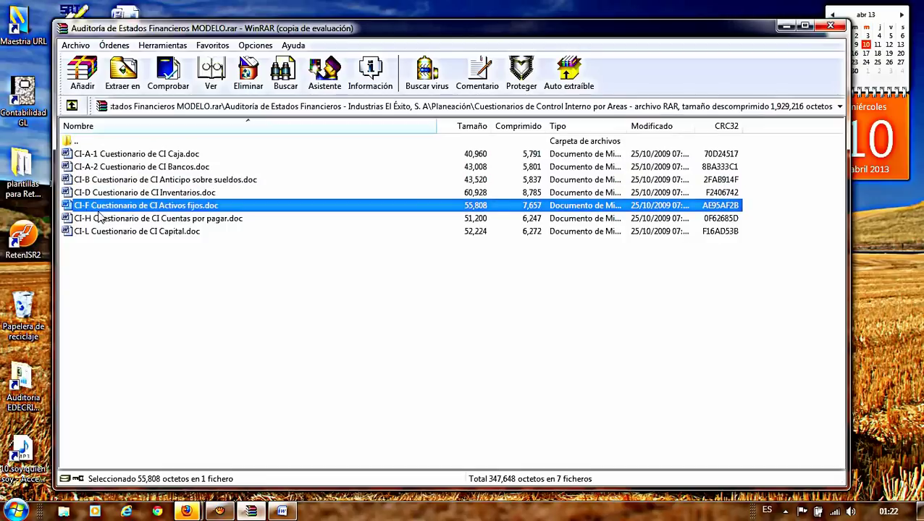
Step: Open CI-F Cuestionario de CI Activos fijos.doc, read through its questions, and close it along with the index document
double_click(94, 216)
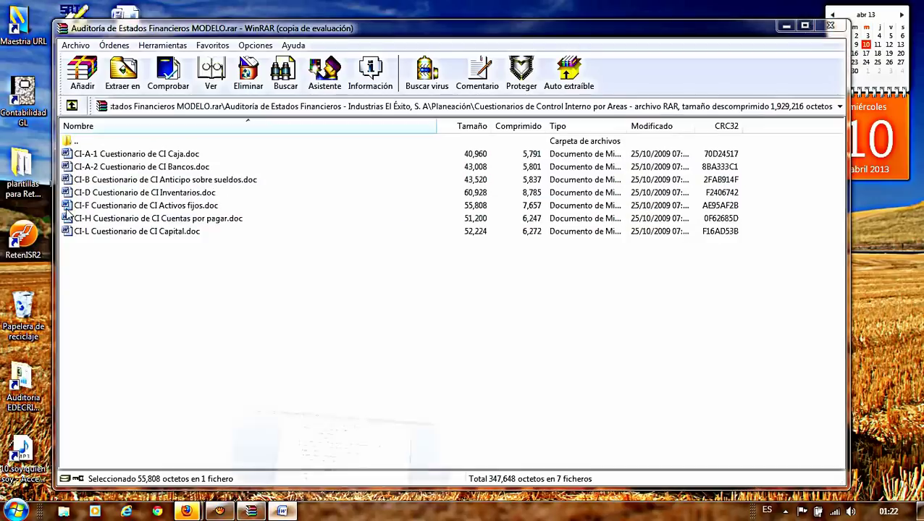
scroll(387, 307, "down", 5)
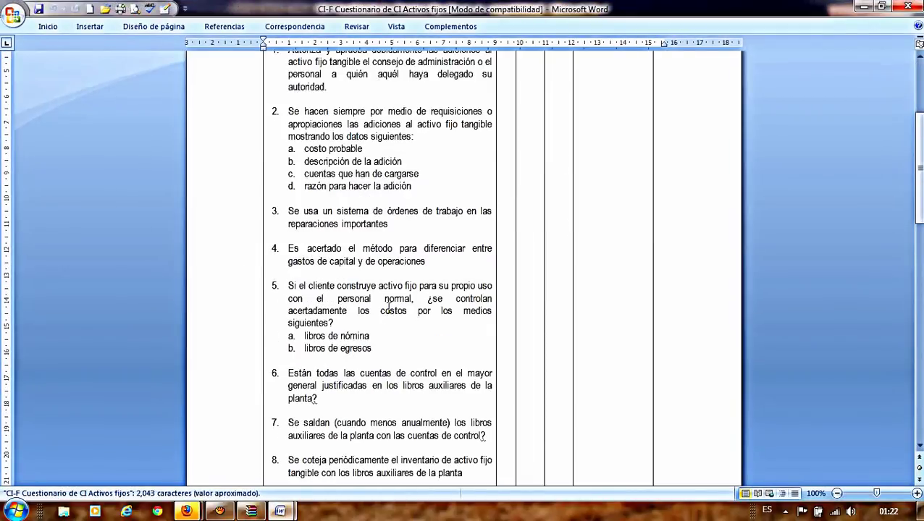
scroll(387, 307, "down", 15)
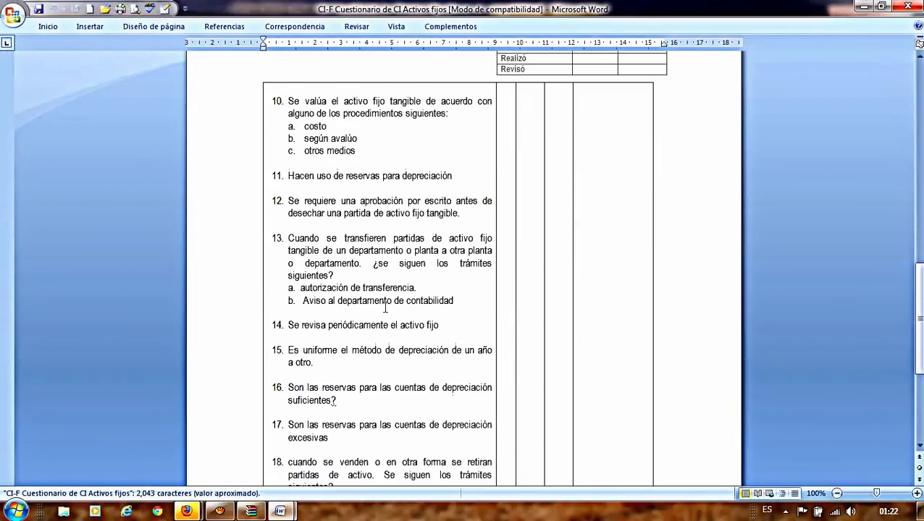
scroll(385, 307, "down", 5)
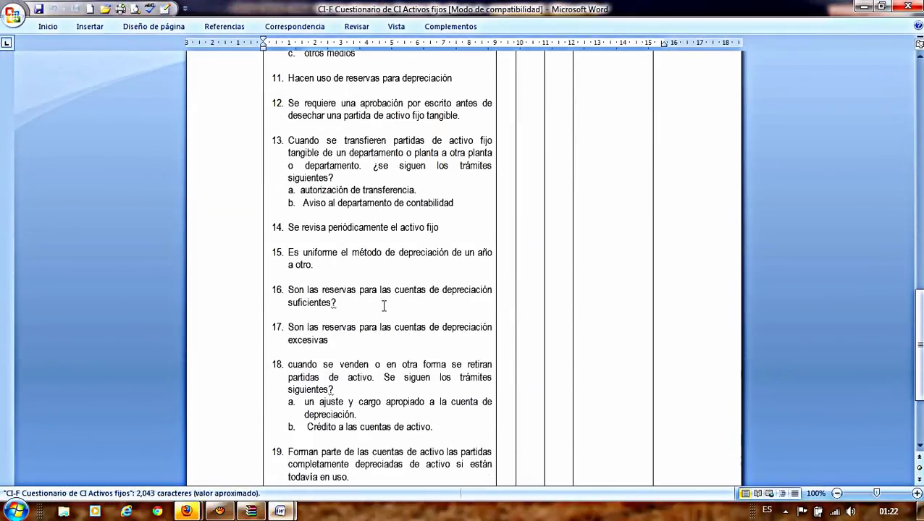
left_click(915, 6)
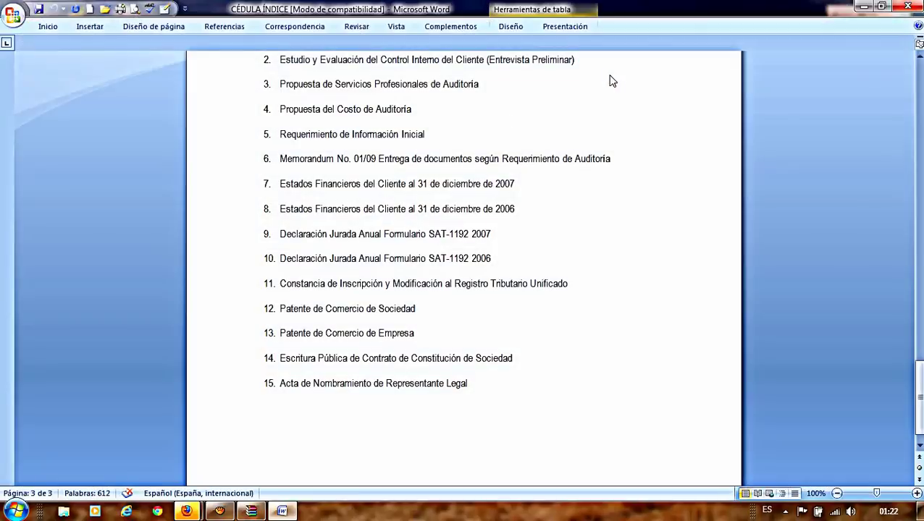
left_click(908, 7)
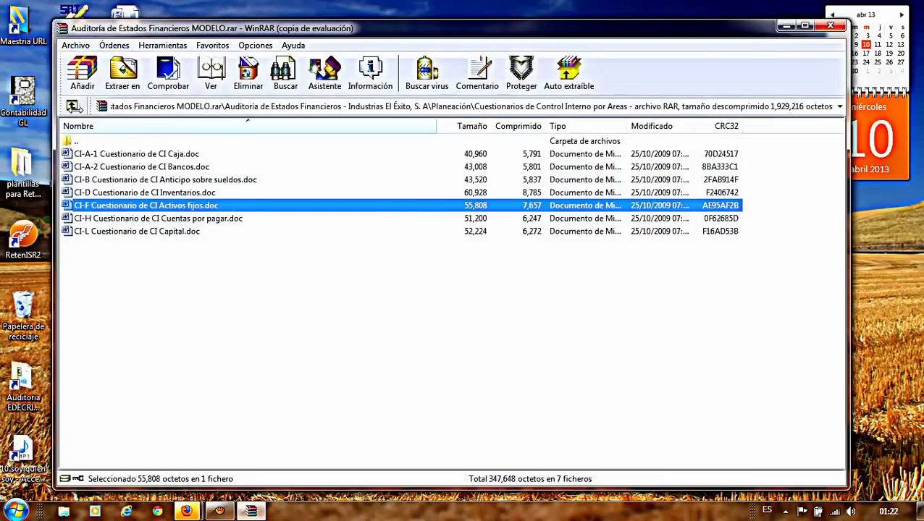
Step: Go back through Planeación to the audit's main folder and open the Ejecución folder
left_click(73, 105)
left_click(89, 170)
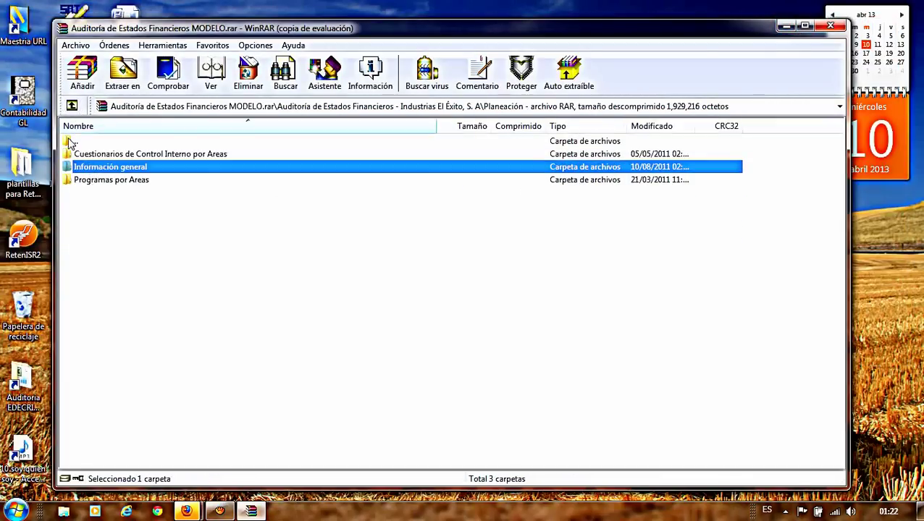
left_click(88, 182)
left_click(93, 169)
left_click(92, 158)
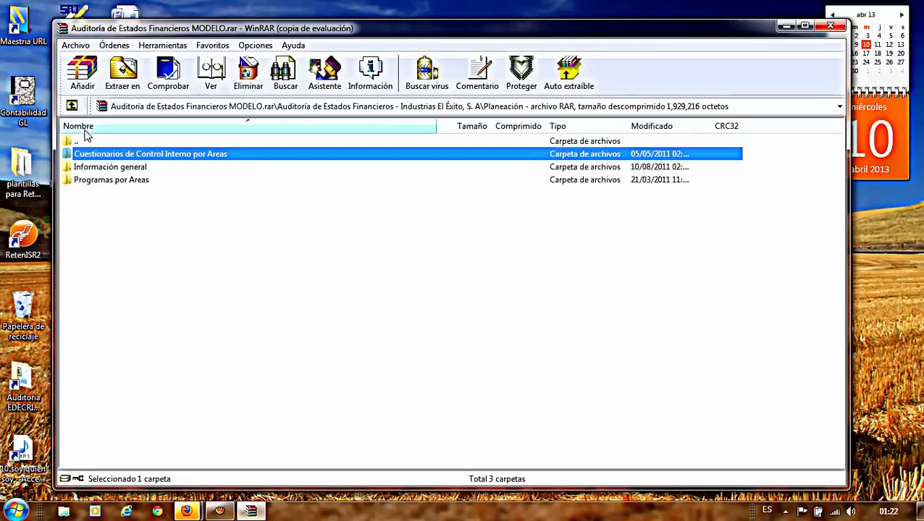
left_click(72, 105)
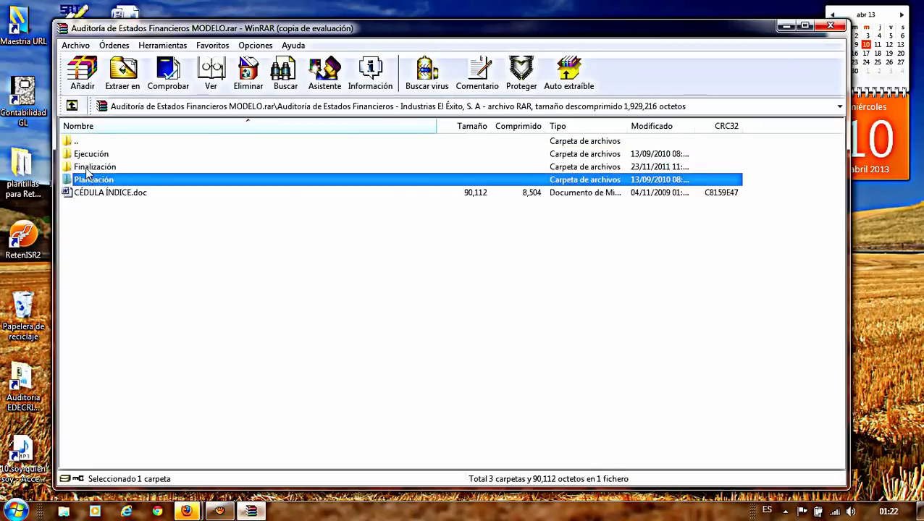
left_click(94, 155)
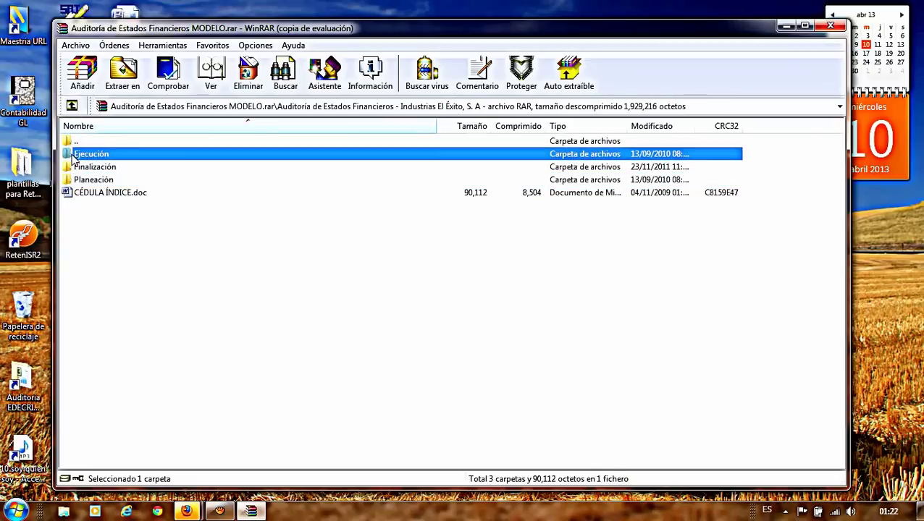
double_click(87, 154)
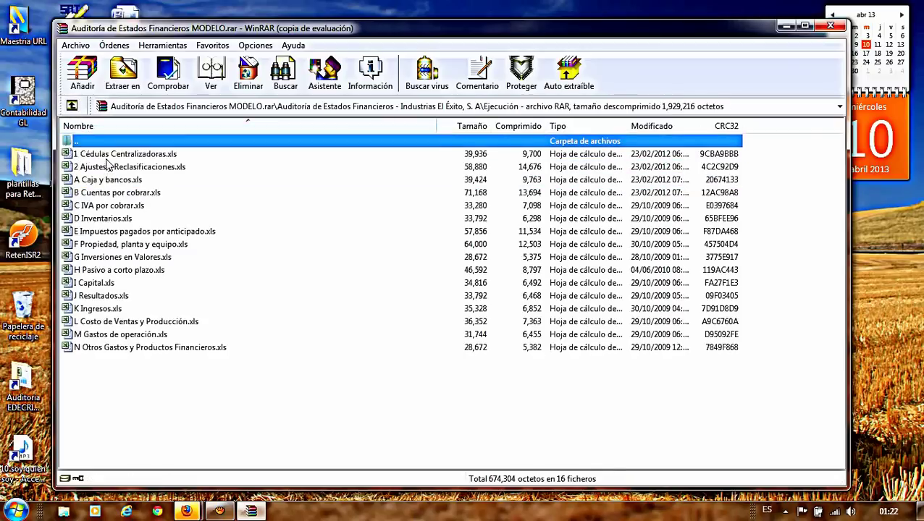
Step: Open 1 Cédulas Centralizadoras.xls and examine the accounts and balances on the BALANCE GENERAL sheet
left_click(101, 157)
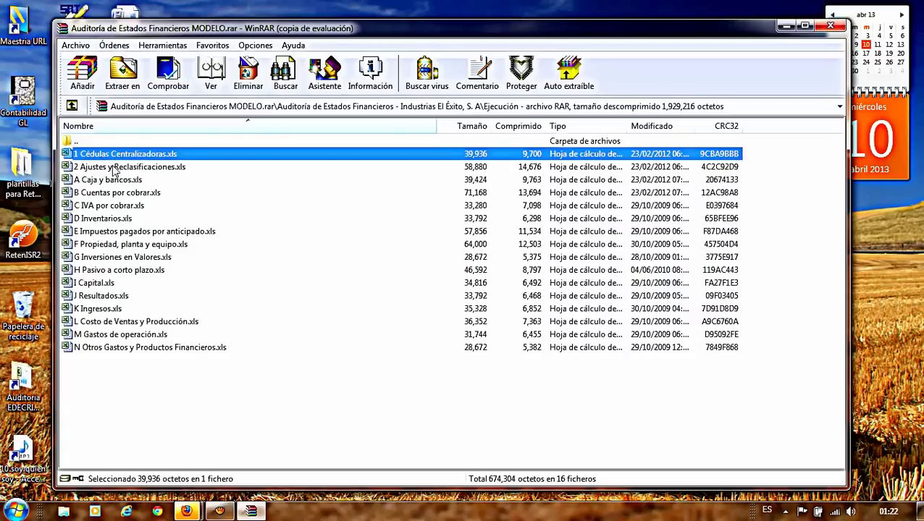
double_click(78, 159)
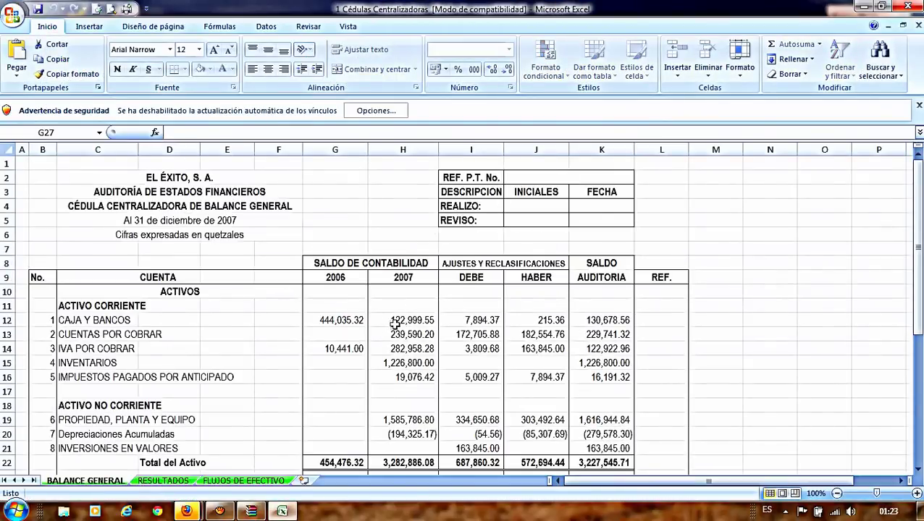
scroll(393, 321, "down", 3)
scroll(393, 321, "up", 2)
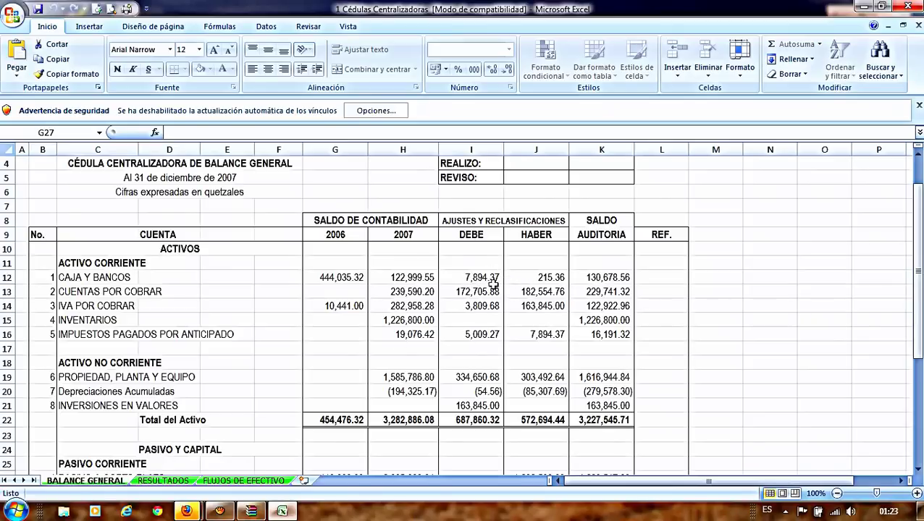
Step: View the RESULTADOS and FLUJOS DE EFECTIVO sheets, and return to BALANCE GENERAL
left_click(163, 481)
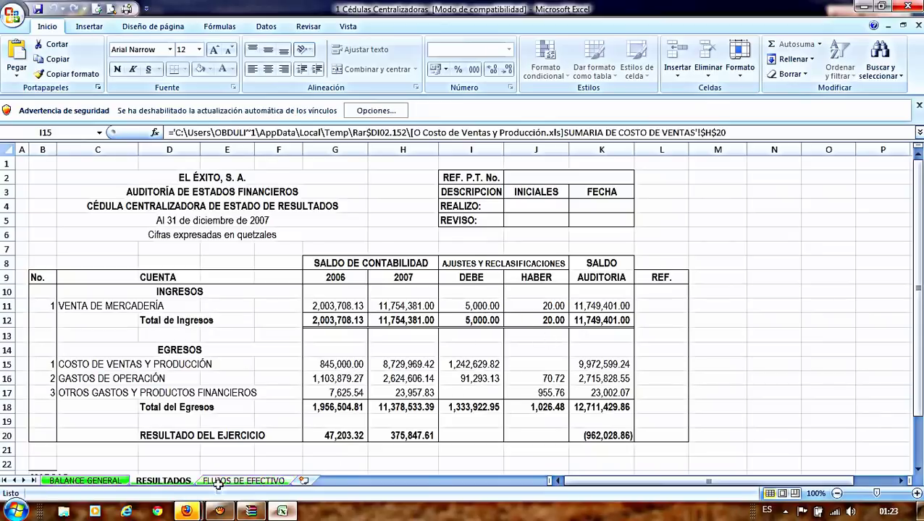
left_click(243, 481)
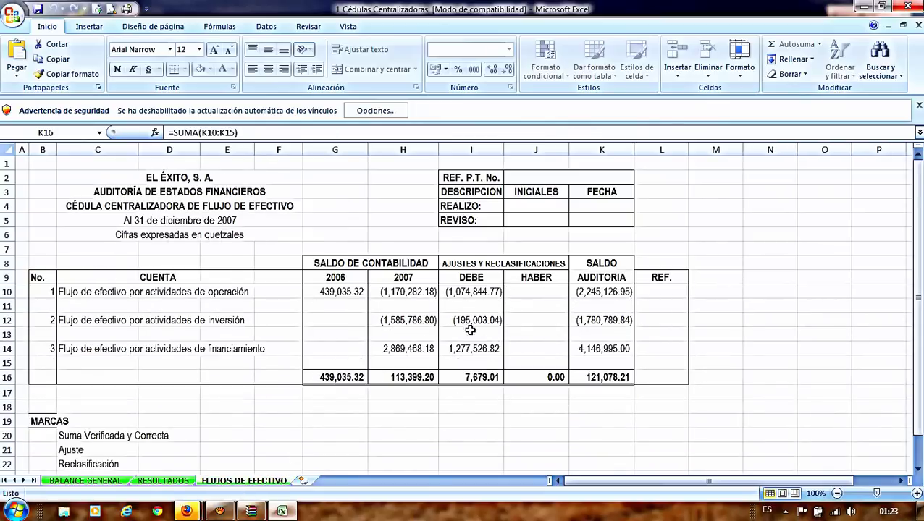
left_click(116, 481)
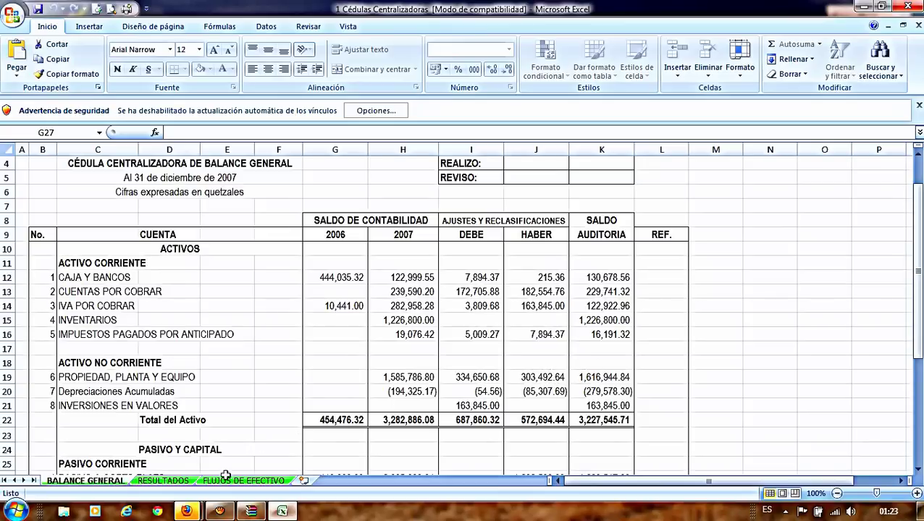
Step: Return to the Ejecución folder in WinRAR, dismiss the compression warning, and open F Propiedad, planta y equipo.xls
left_click(252, 512)
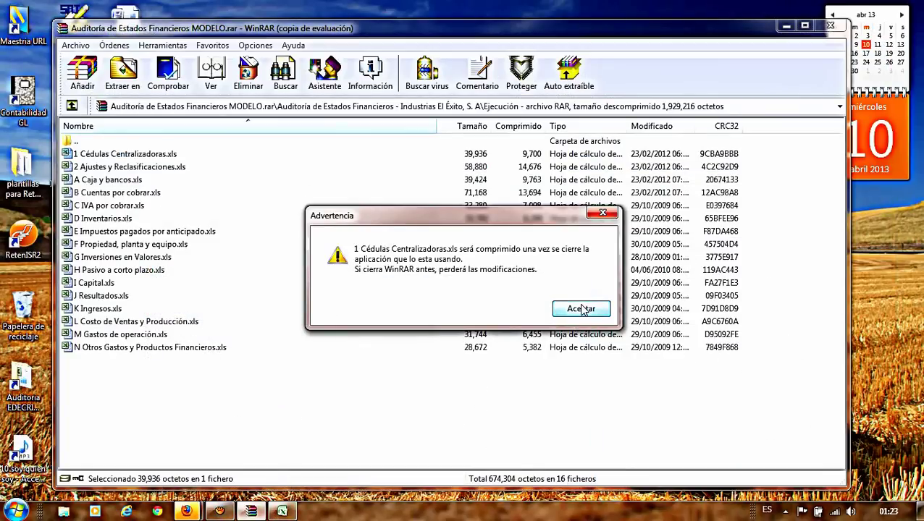
left_click(582, 309)
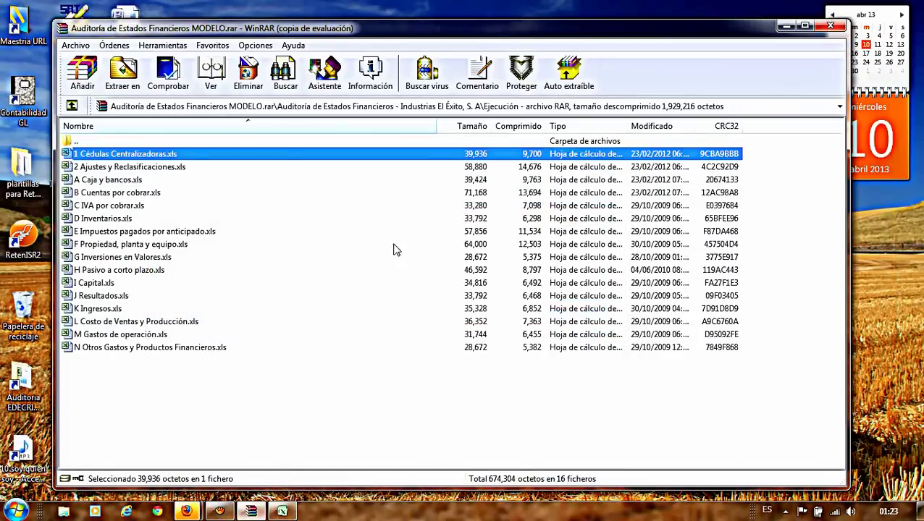
left_click(101, 168)
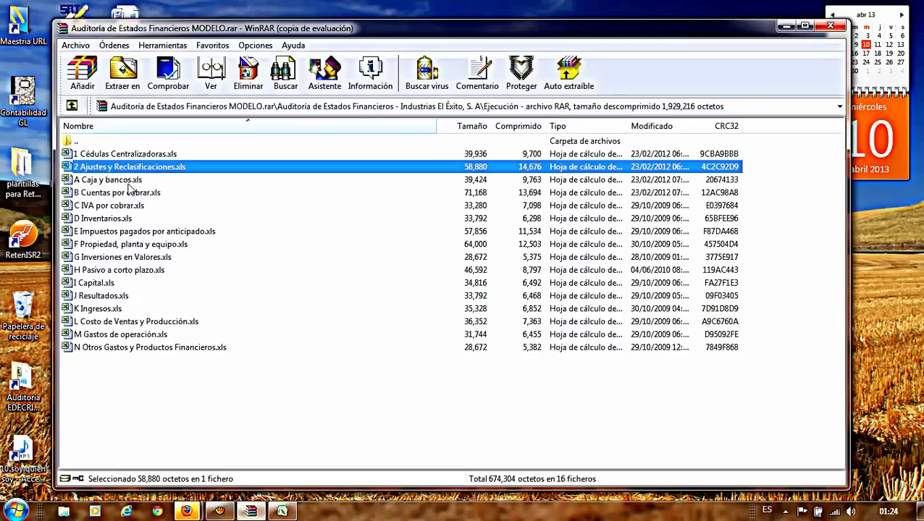
left_click(96, 246)
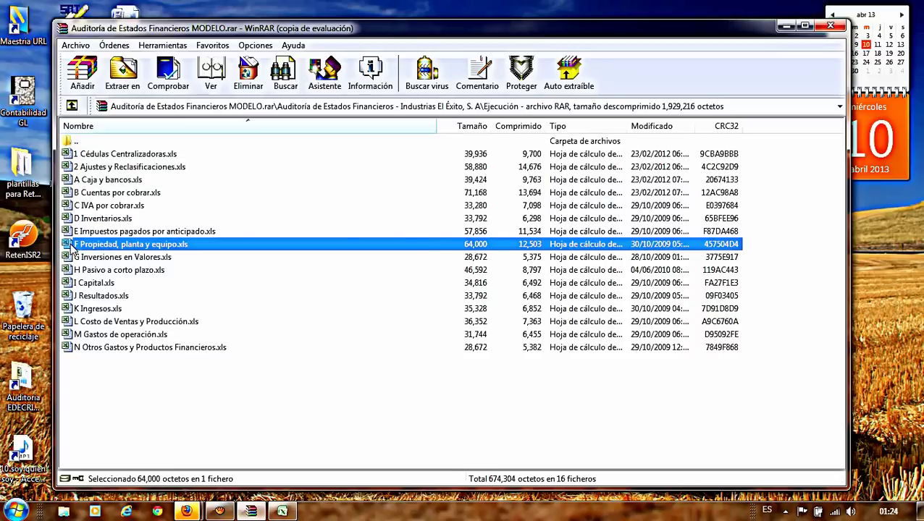
double_click(72, 247)
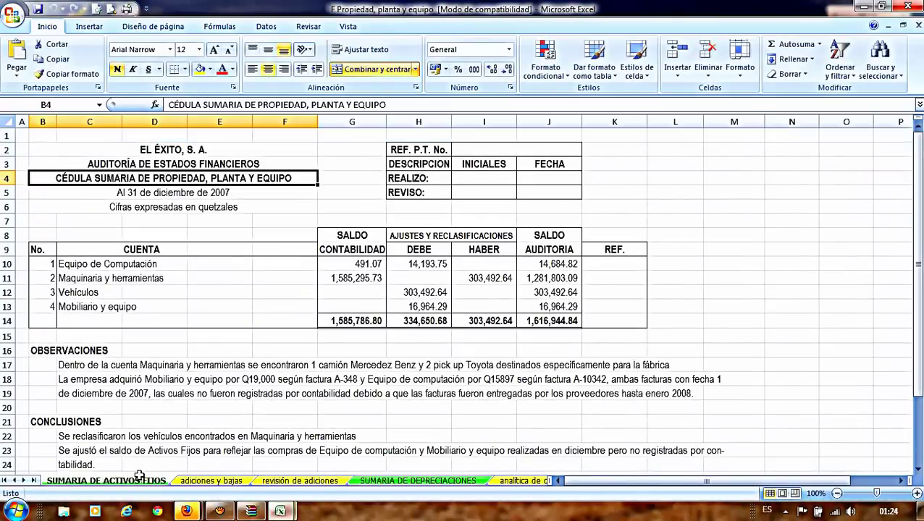
Step: Compare the fixed-asset summary's total row with PROPIEDAD, PLANTA Y EQUIPO on BALANCE GENERAL in 1 Cédulas Centralizadoras, and return to the summary
left_click(422, 323)
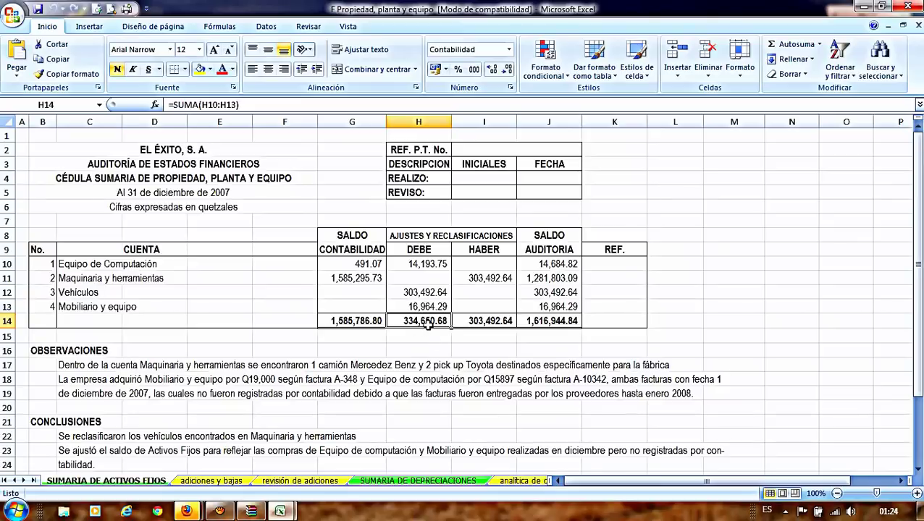
mouse_move(280, 513)
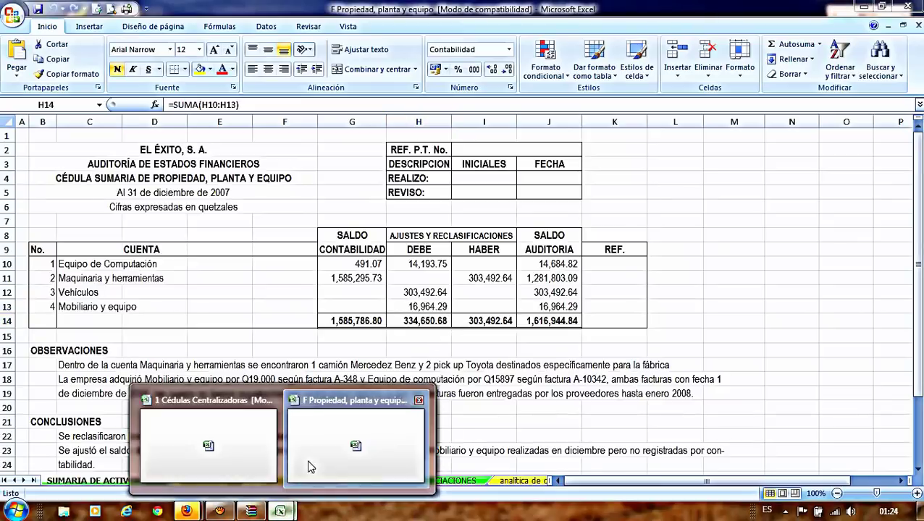
left_click(243, 440)
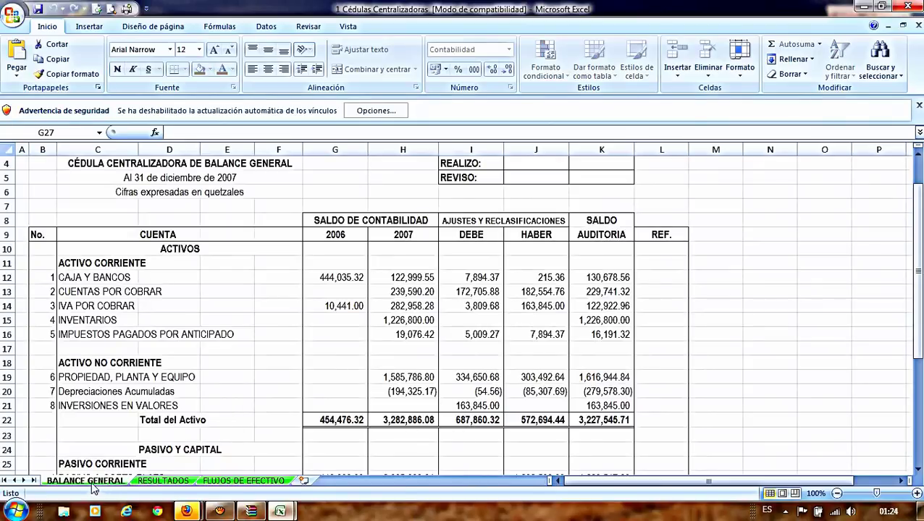
scroll(335, 358, "down", 2)
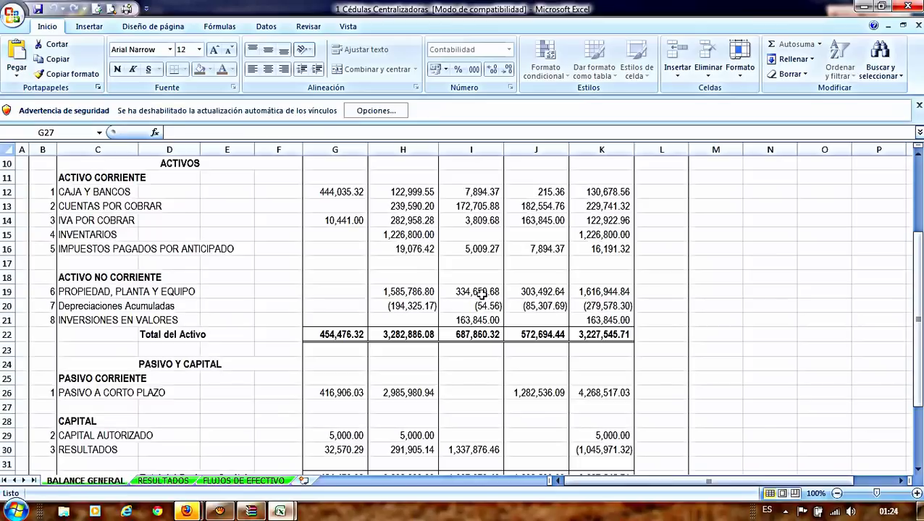
scroll(482, 293, "up", 1)
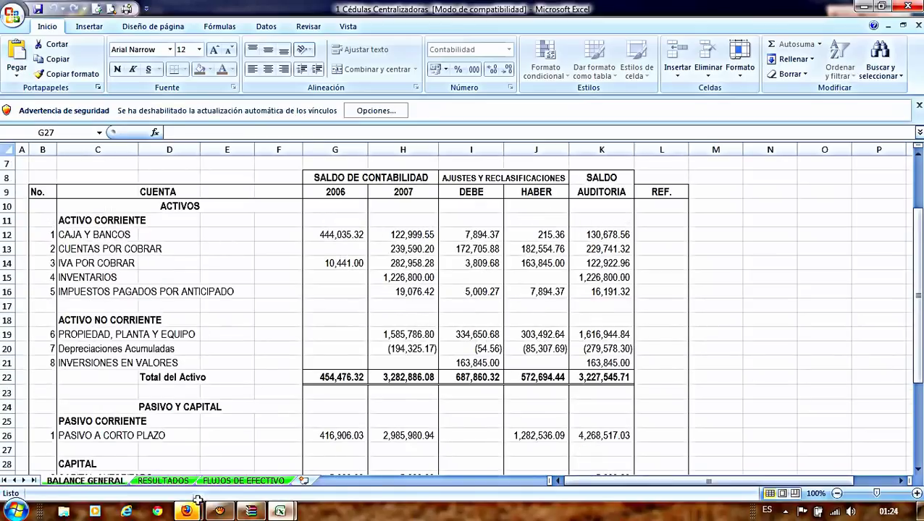
mouse_move(279, 511)
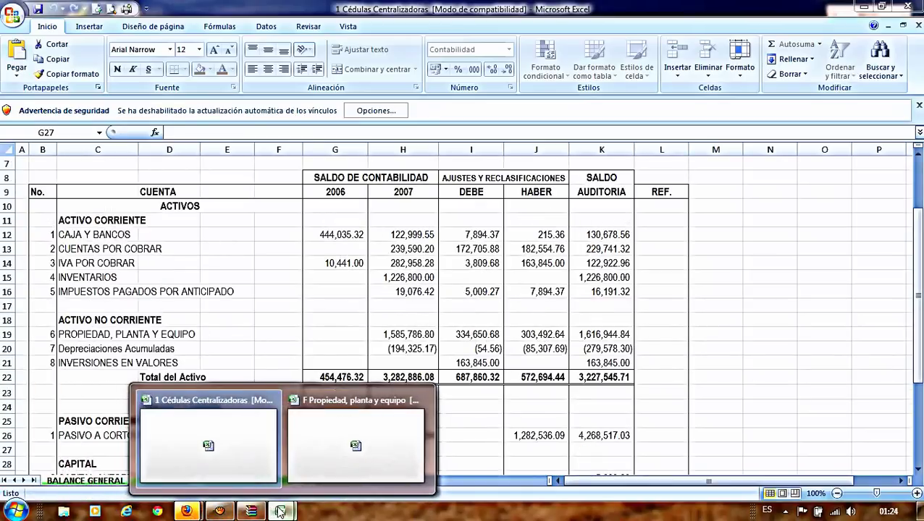
left_click(333, 436)
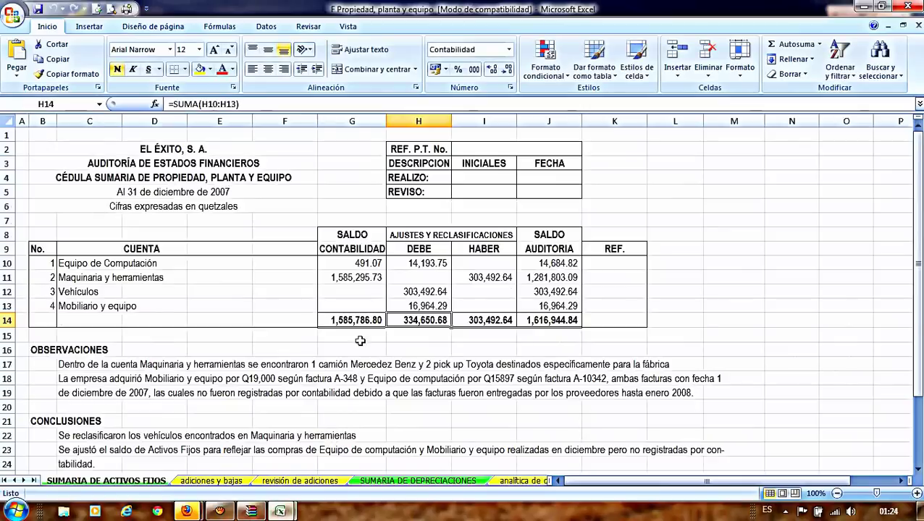
Step: Inspect the formulas behind the DEBE and HABER adjustments and the HABER total on SUMARIA DE ACTIVOS FIJOS
left_click(489, 323)
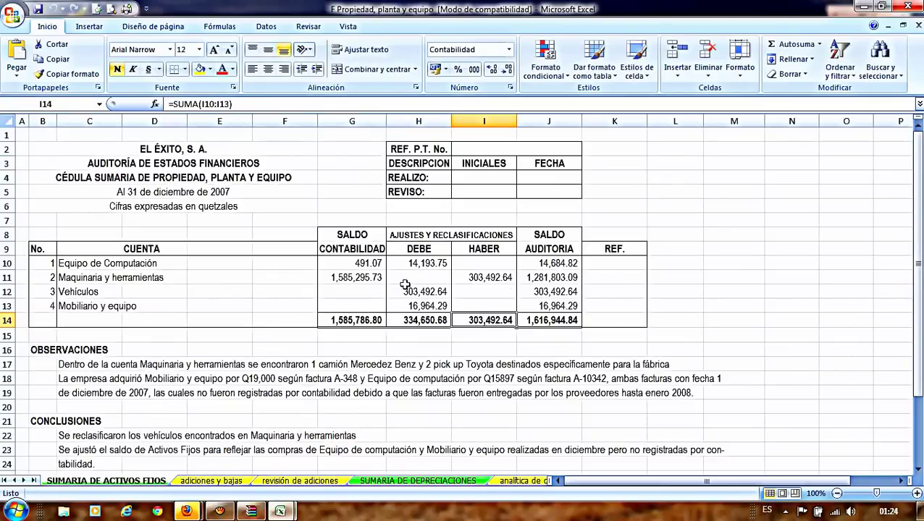
left_click(427, 263)
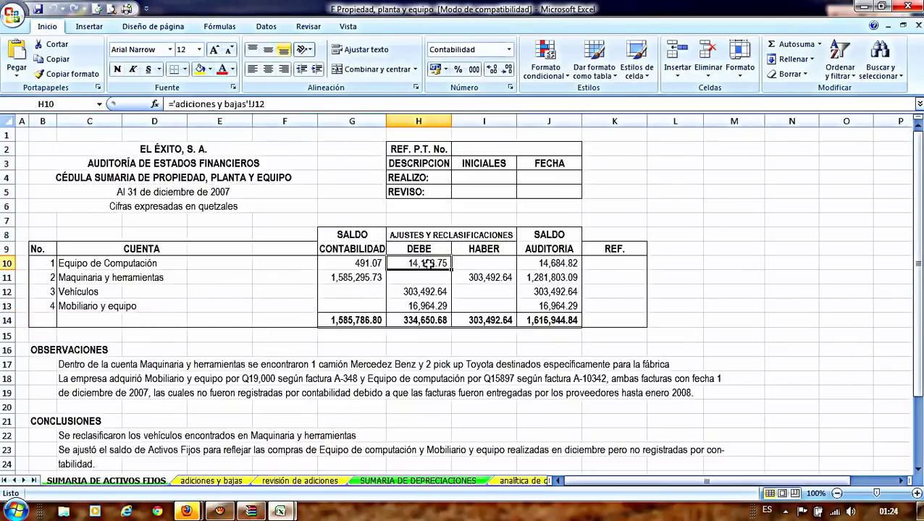
left_click(425, 291)
left_click(422, 304)
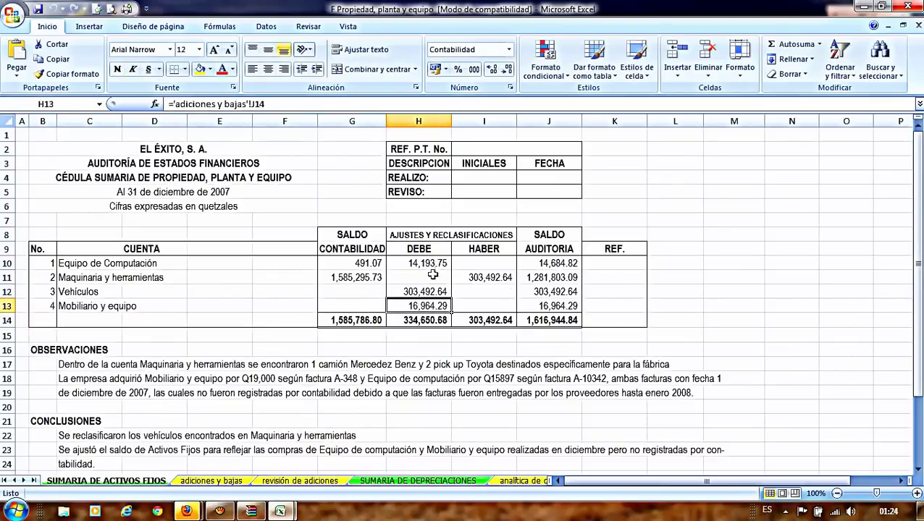
left_click(476, 279)
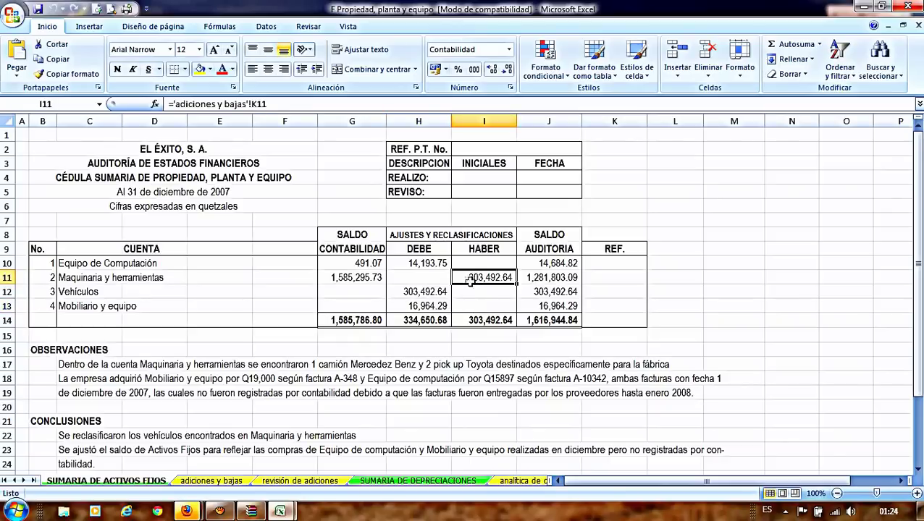
Step: View the adiciones y bajas, revisión de adiciones and SUMARIA DE DEPRECIACIONES sheets in turn
left_click(210, 481)
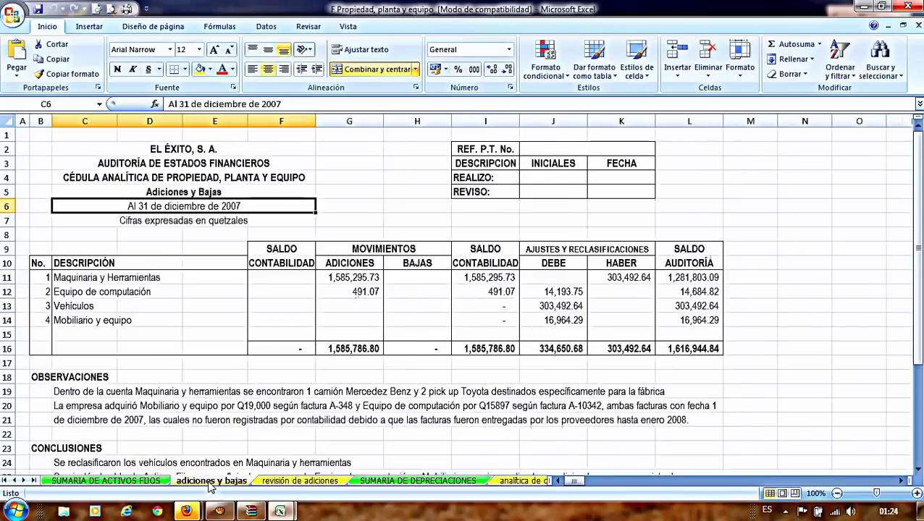
left_click(284, 483)
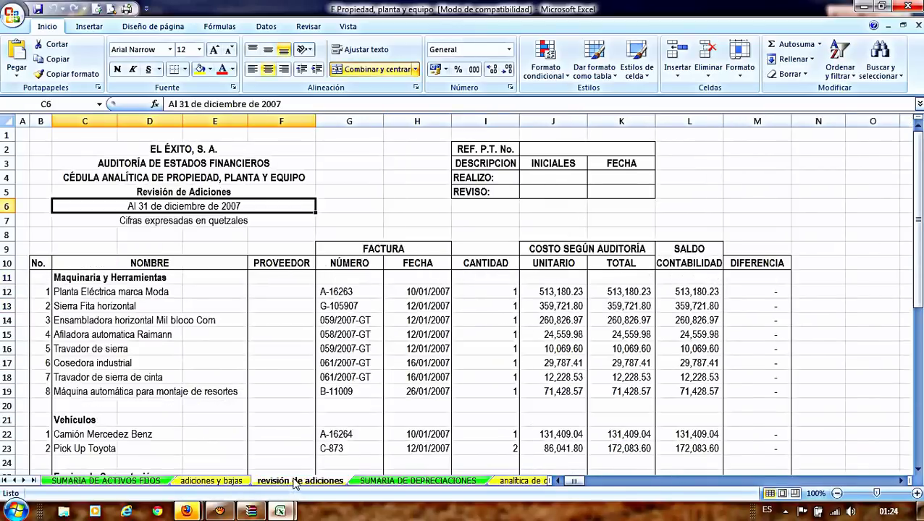
left_click(378, 483)
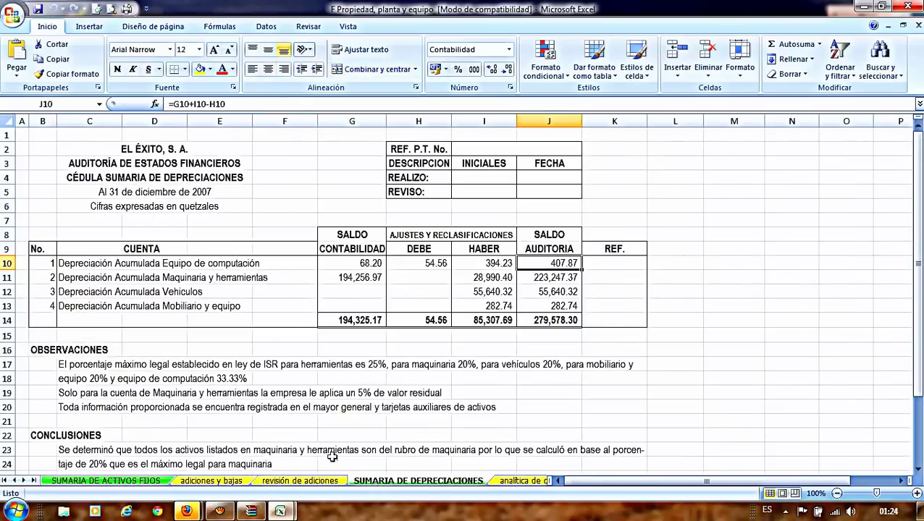
Step: Examine the depreciation recalculation by asset and the audit marks on the analítica de depreciaciones sheet
left_click(506, 483)
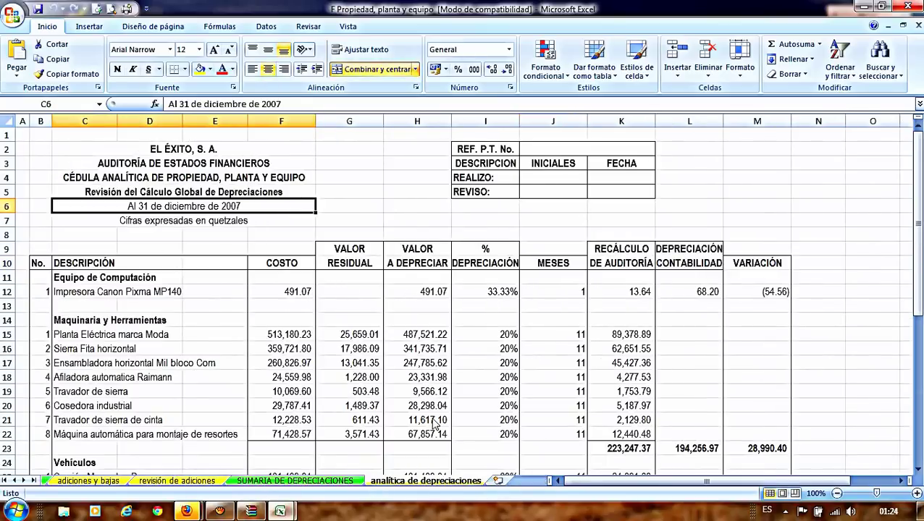
scroll(406, 394, "down", 2)
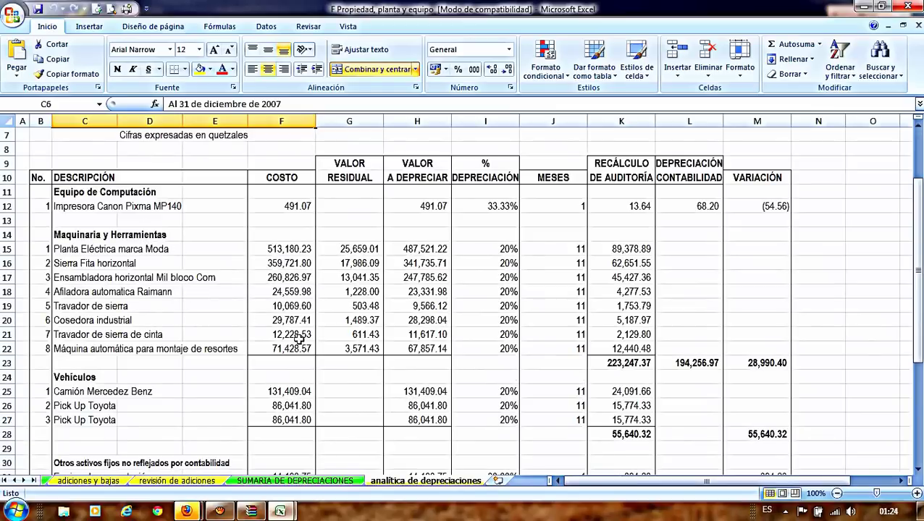
scroll(297, 340, "up", 2)
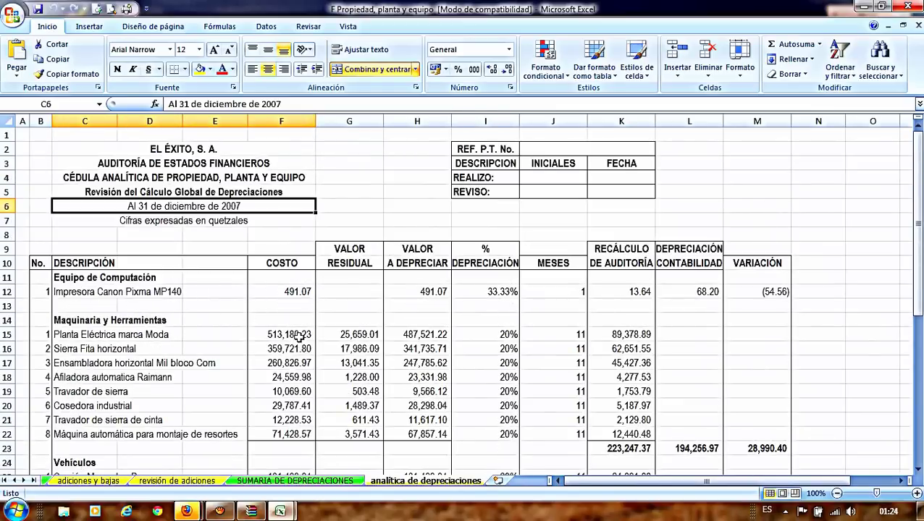
scroll(299, 334, "down", 5)
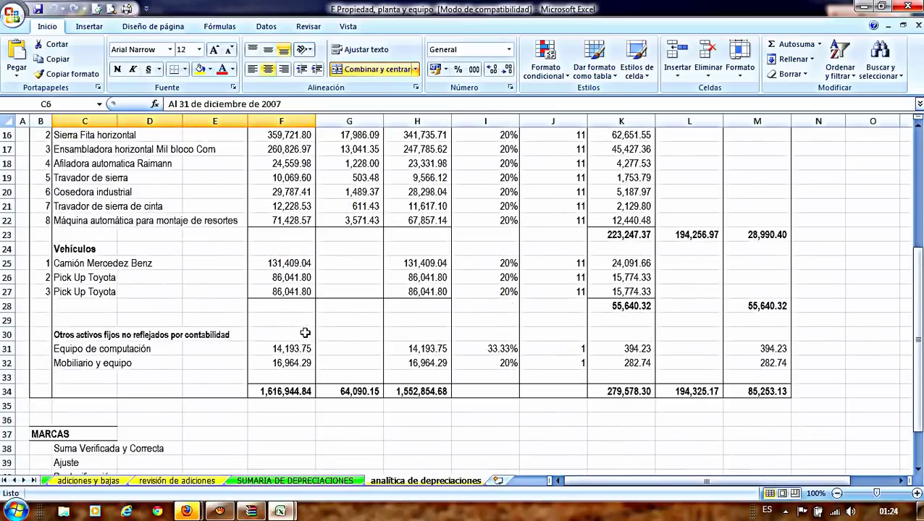
scroll(305, 332, "down", 5)
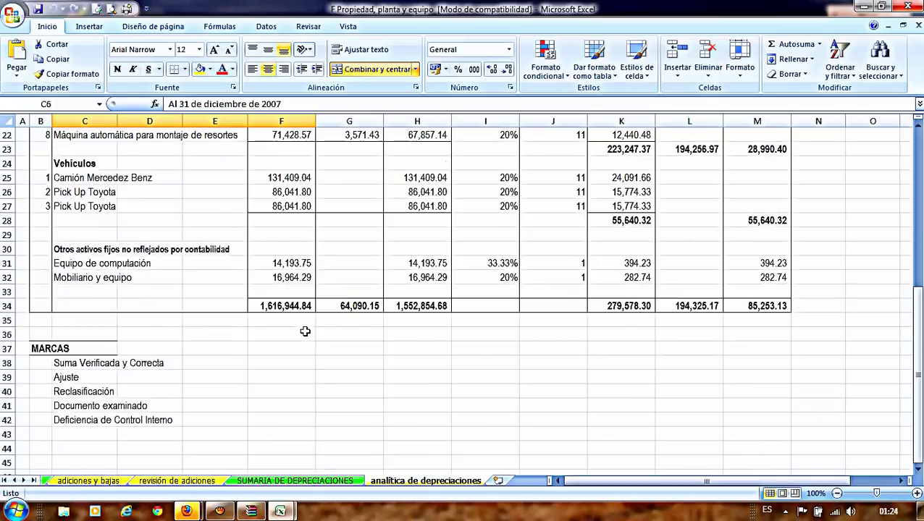
scroll(175, 318, "up", 8)
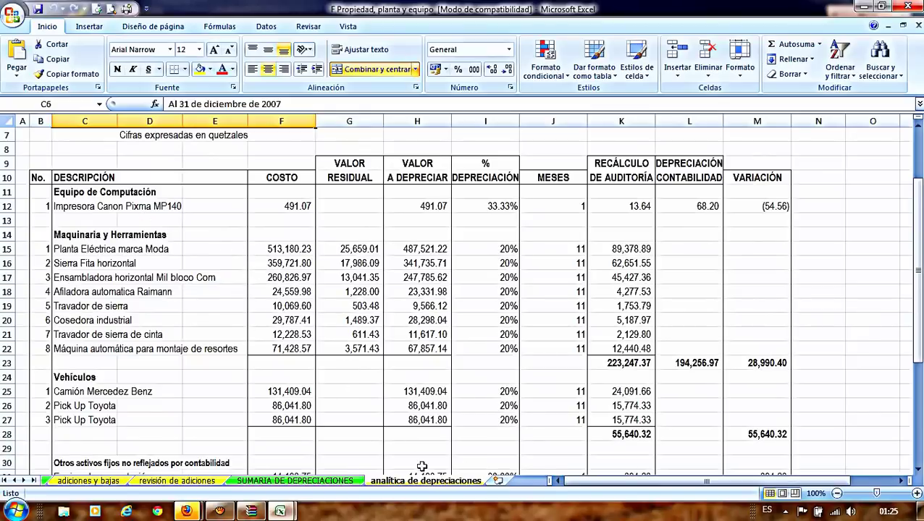
Step: Read the observations, conclusions and marks on the SUMARIA DE DEPRECIACIONES sheet
left_click(327, 481)
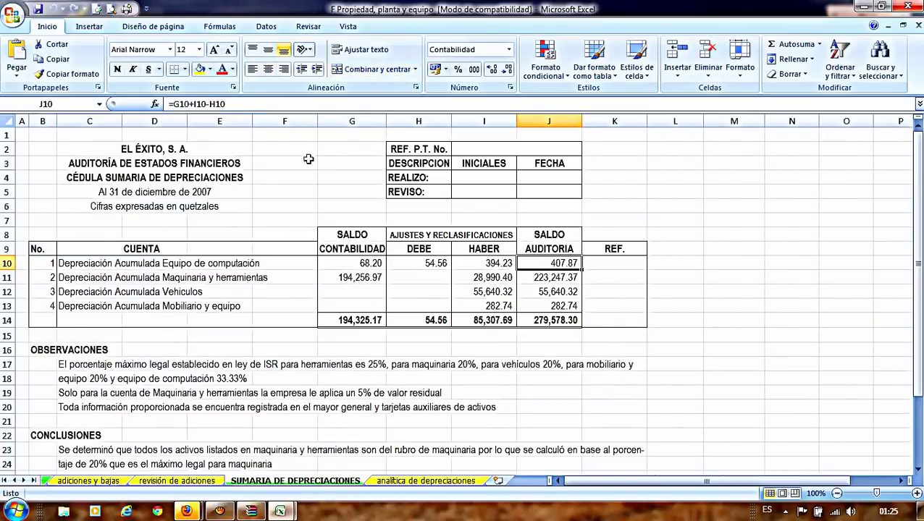
scroll(260, 247, "down", 3)
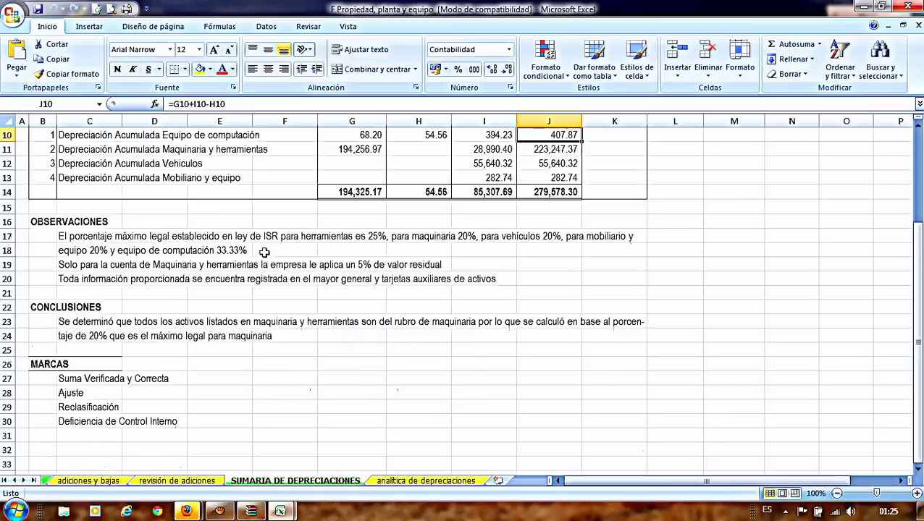
scroll(262, 254, "down", 3)
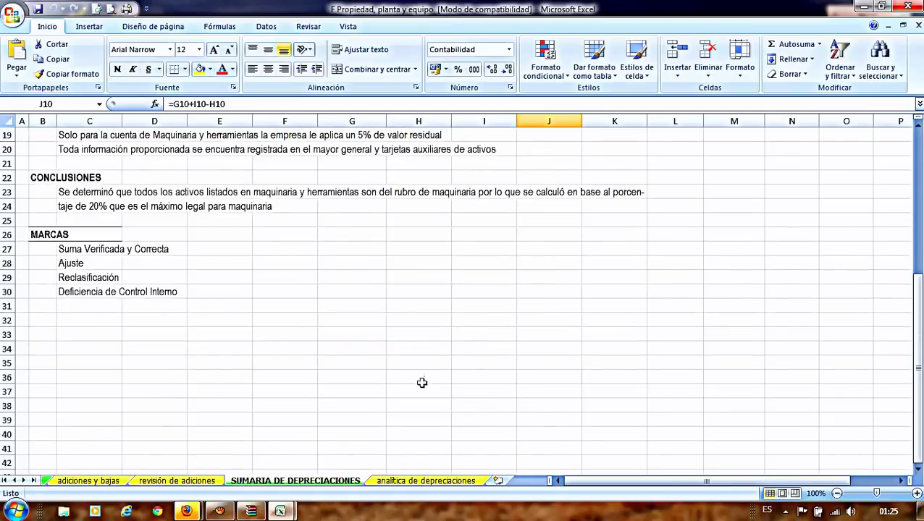
Step: Close F Propiedad, planta y equipo.xls without saving, return to the WinRAR archive, and decline to include the modified files in it
key("alt+F4")
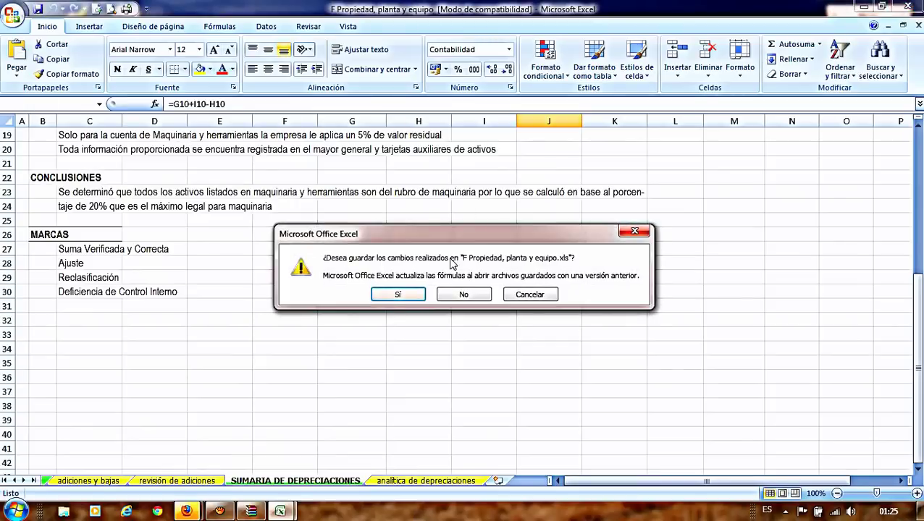
left_click(464, 295)
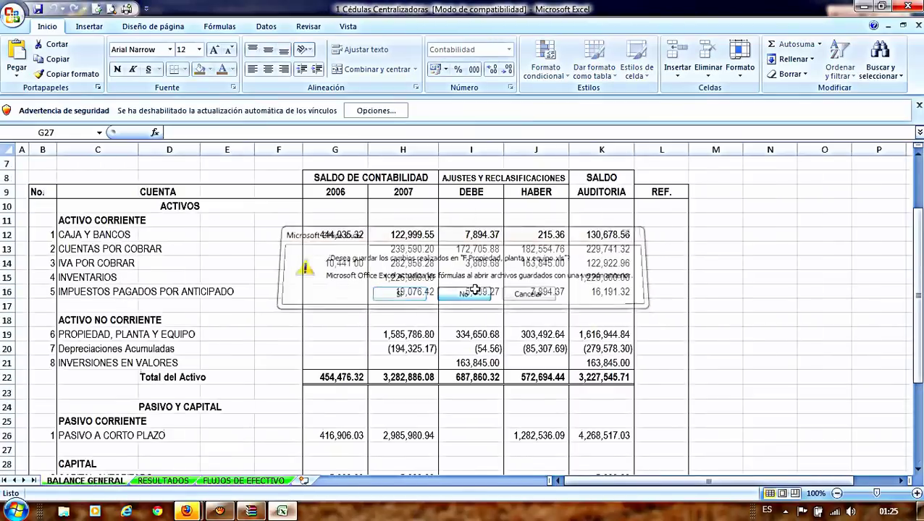
left_click(250, 511)
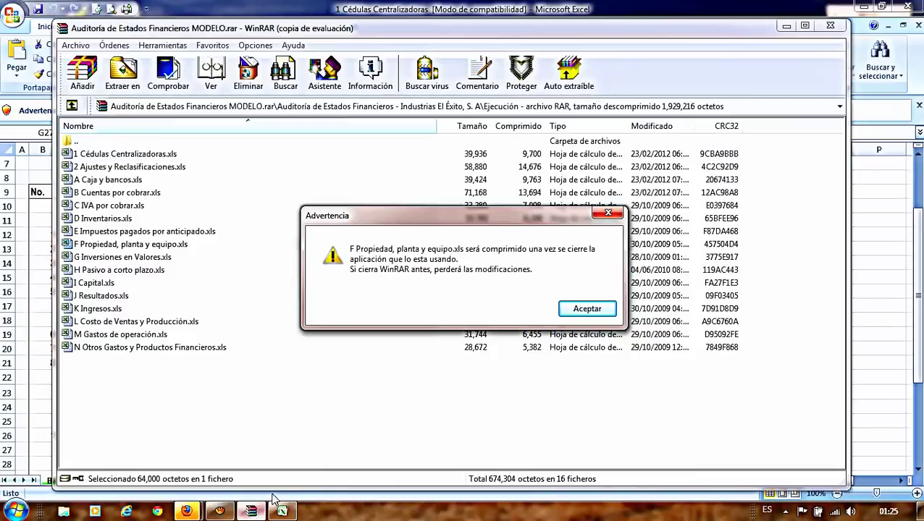
left_click(587, 308)
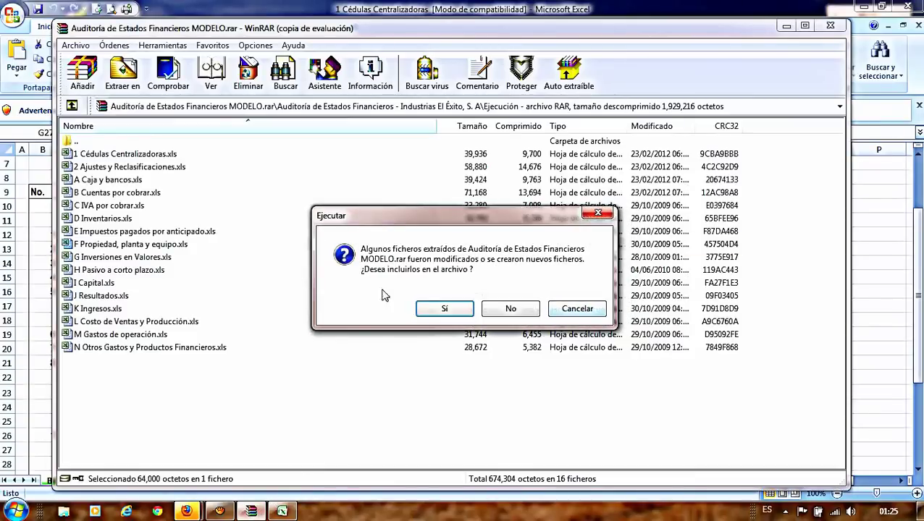
left_click(492, 310)
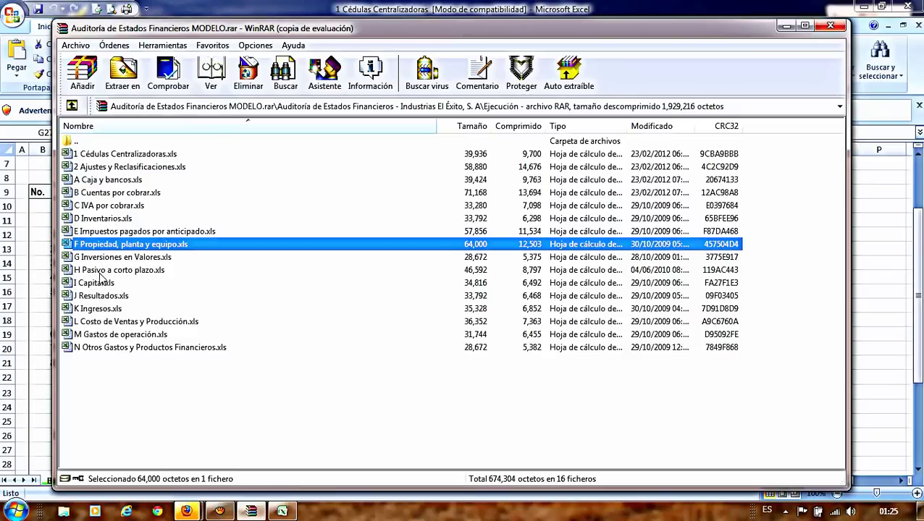
Step: Open B Cuentas por cobrar.xls from the archive and dismiss the compression and duplicate-document warnings
left_click(105, 193)
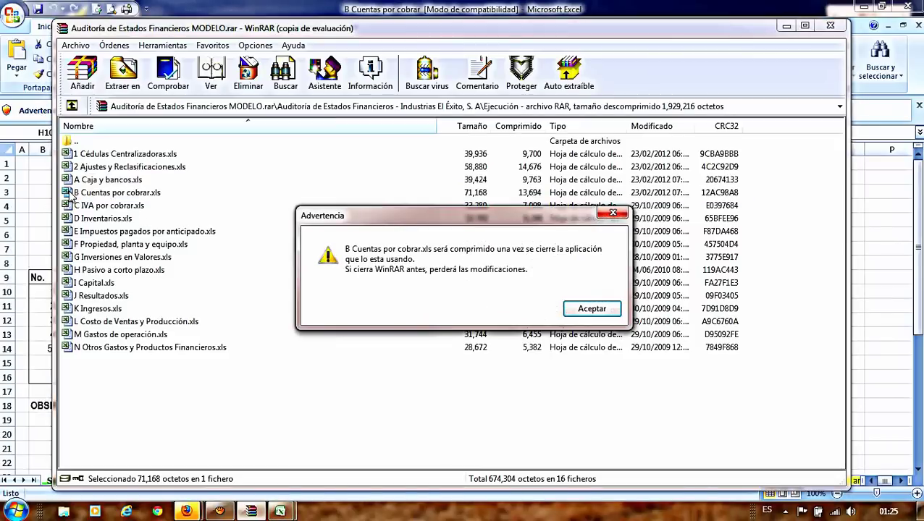
left_click(576, 310)
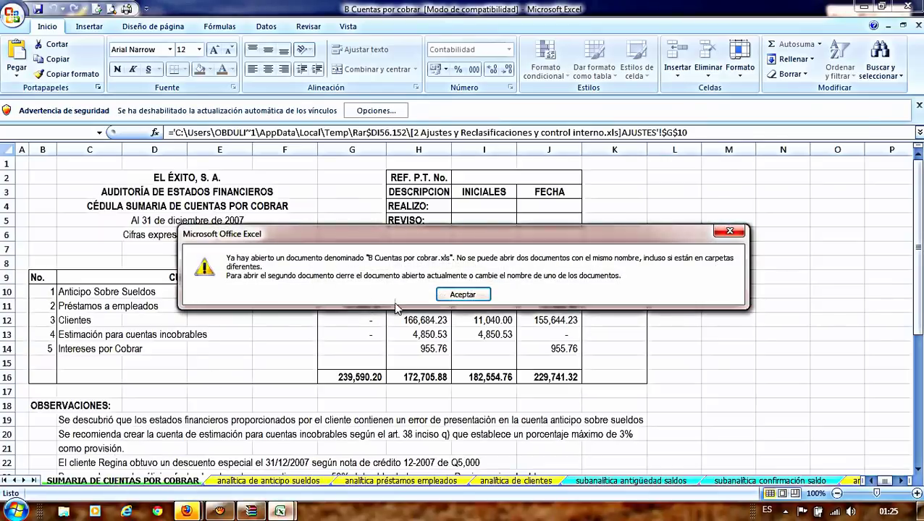
left_click(464, 294)
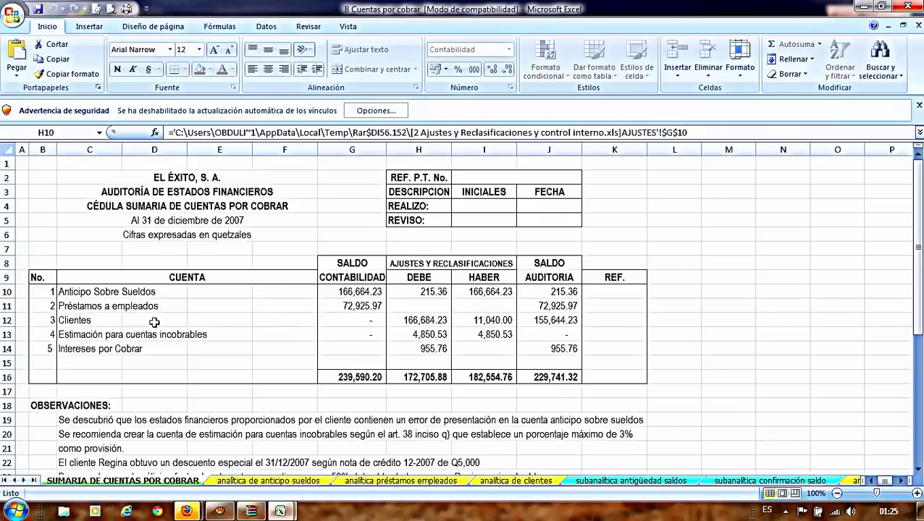
Step: Check the CUENTAS POR COBRAR line on the BALANCE GENERAL of 1 Cédulas Centralizadoras, and return to the B Cuentas por cobrar workbook
mouse_move(279, 511)
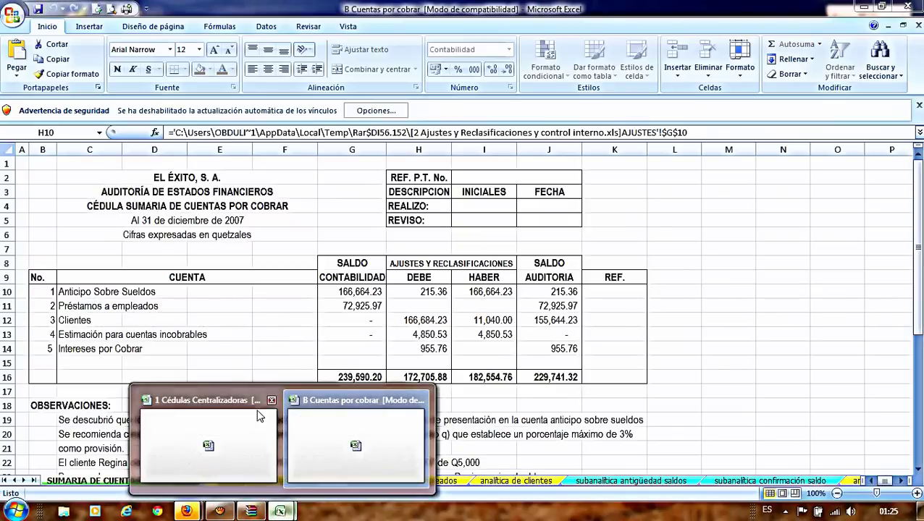
left_click(211, 405)
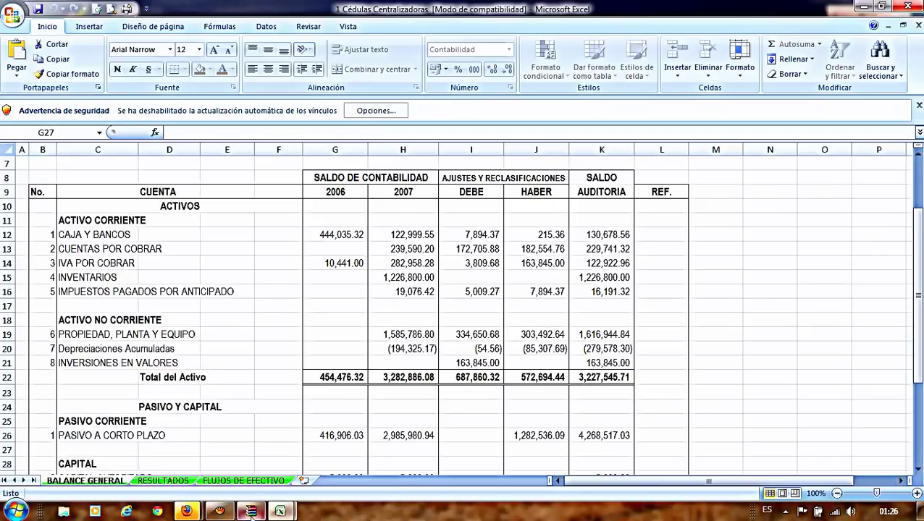
mouse_move(187, 512)
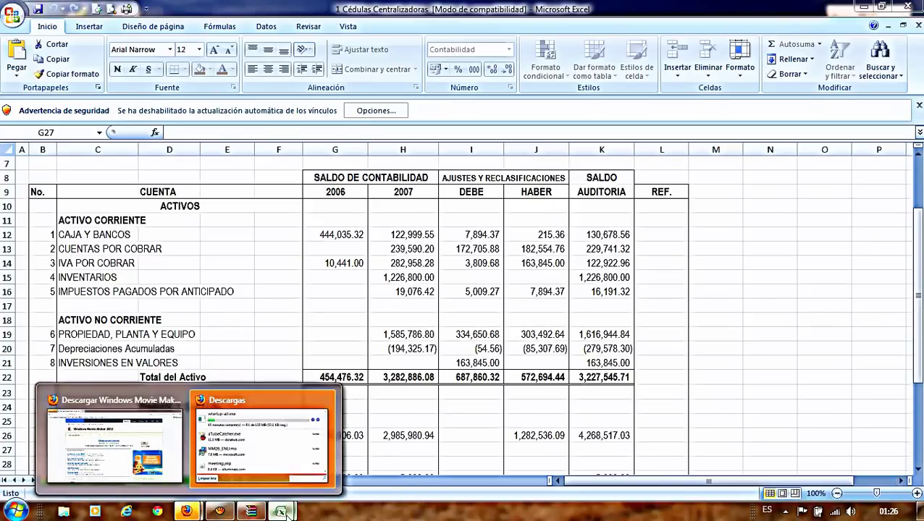
mouse_move(281, 512)
left_click(360, 435)
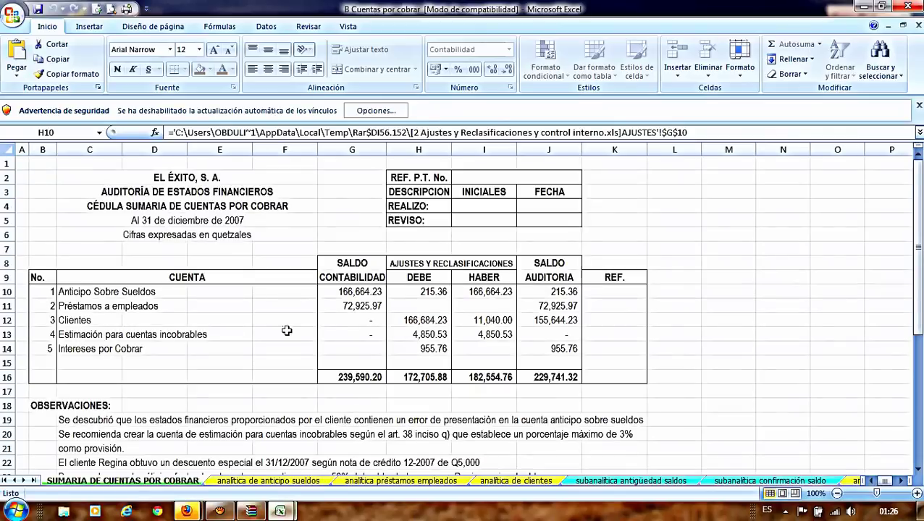
Step: Compare the analítica de anticipo sueldos sheet with the SUMARIA DE CUENTAS POR COBRAR and view the analítica préstamos empleados sheet
left_click(249, 481)
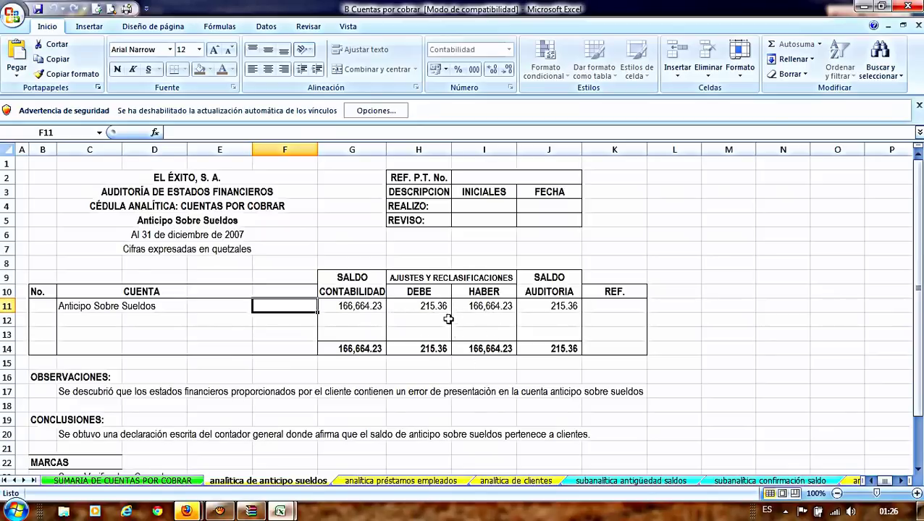
left_click(171, 480)
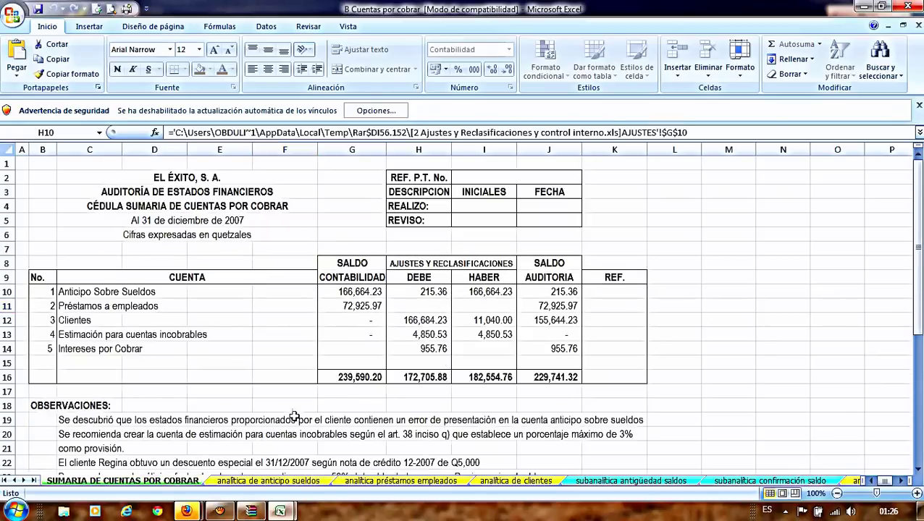
left_click(246, 482)
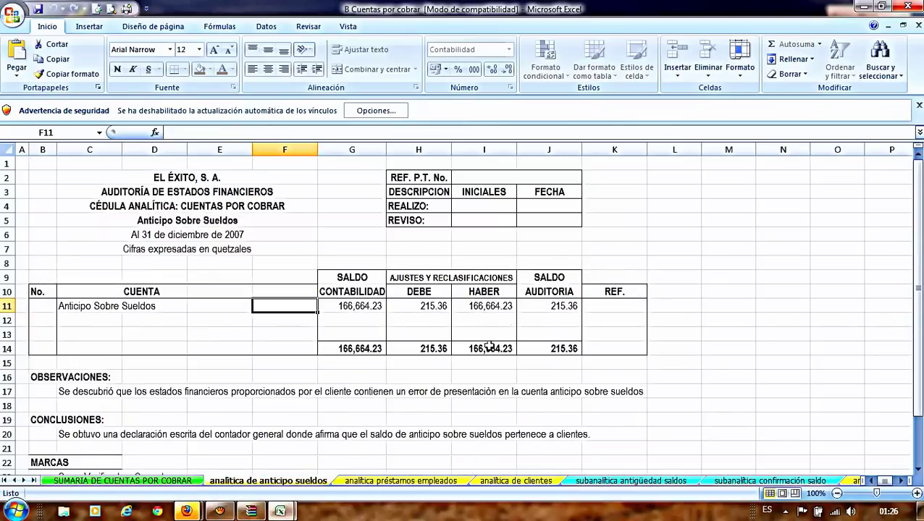
left_click(375, 481)
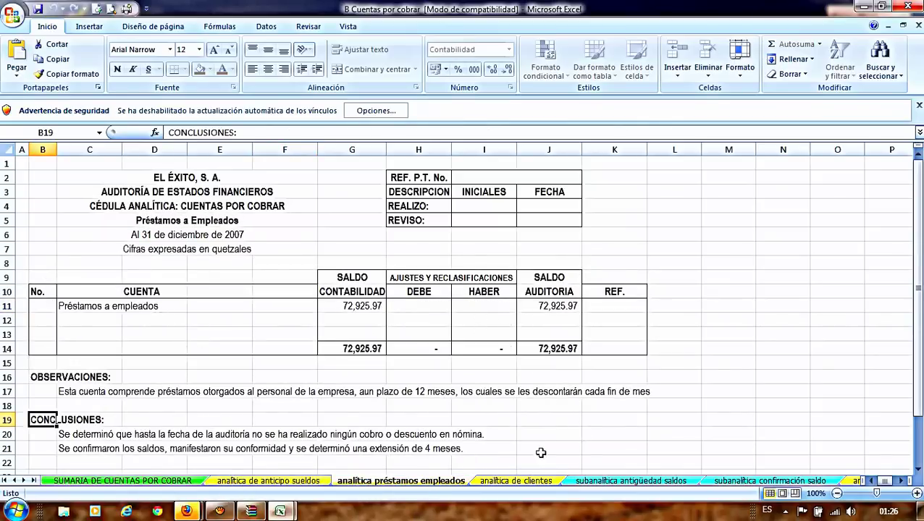
Step: Examine the client balances, observations and audit marks on the analítica de clientes sheet
left_click(516, 482)
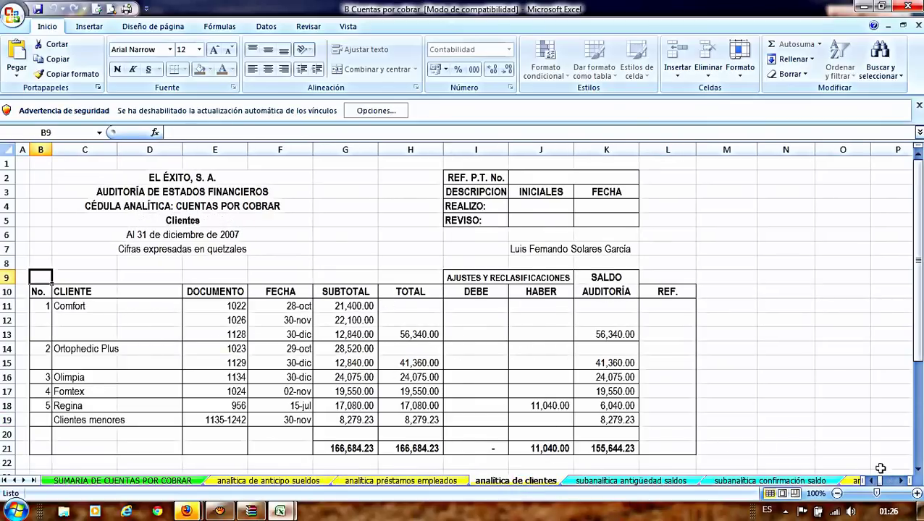
left_click(917, 470)
left_click(917, 470)
left_click(917, 470)
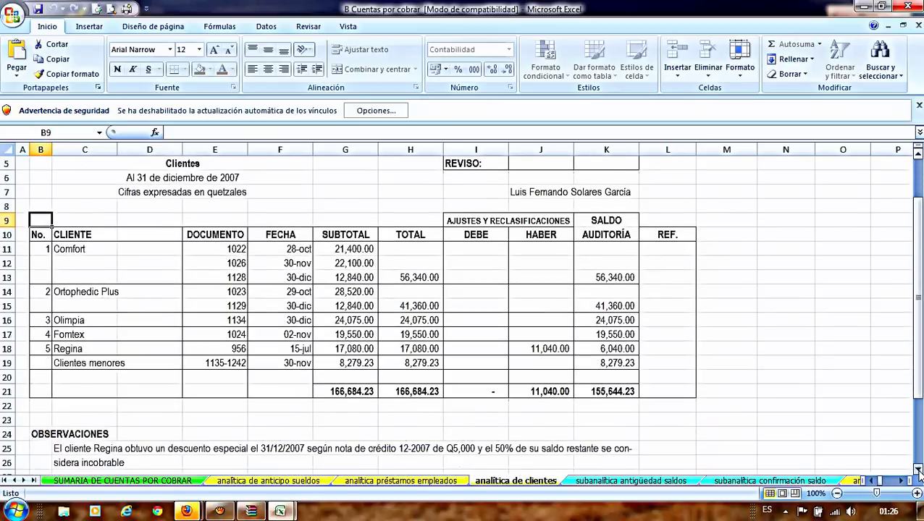
left_click(917, 470)
left_click(917, 470)
left_click(917, 470)
left_click(917, 470)
left_click(917, 470)
left_click(917, 470)
left_click(917, 470)
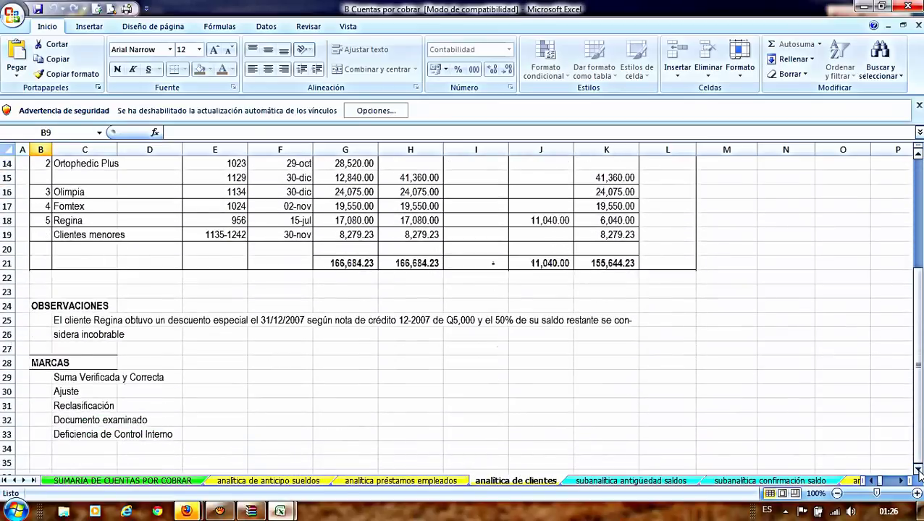
left_click(917, 470)
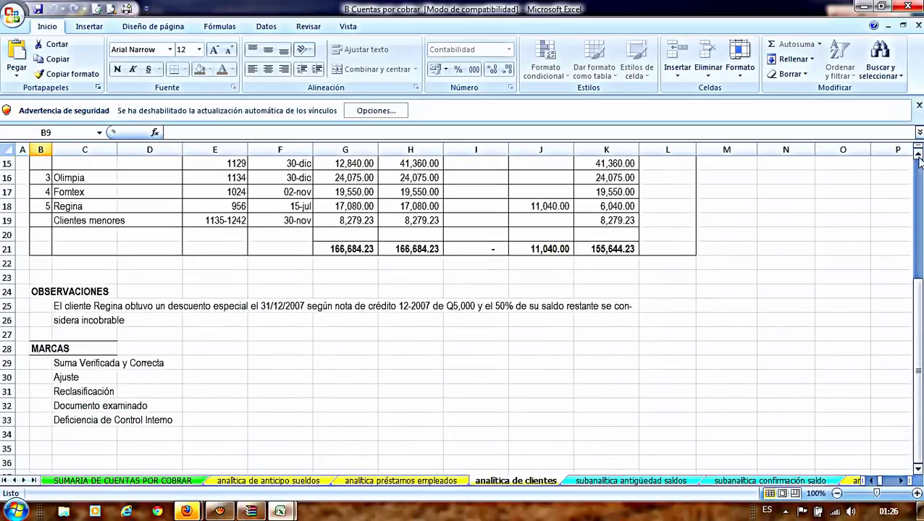
left_click_drag(917, 155, 917, 156)
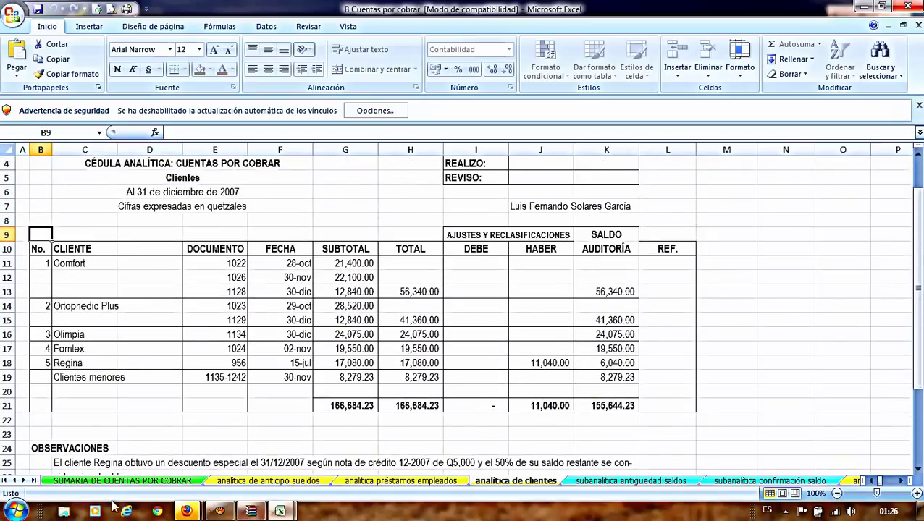
Step: Check the Clientes line on the SUMARIA DE CUENTAS POR COBRAR and view the client ageing on the subanalítica antigüedad saldos sheet
left_click(81, 481)
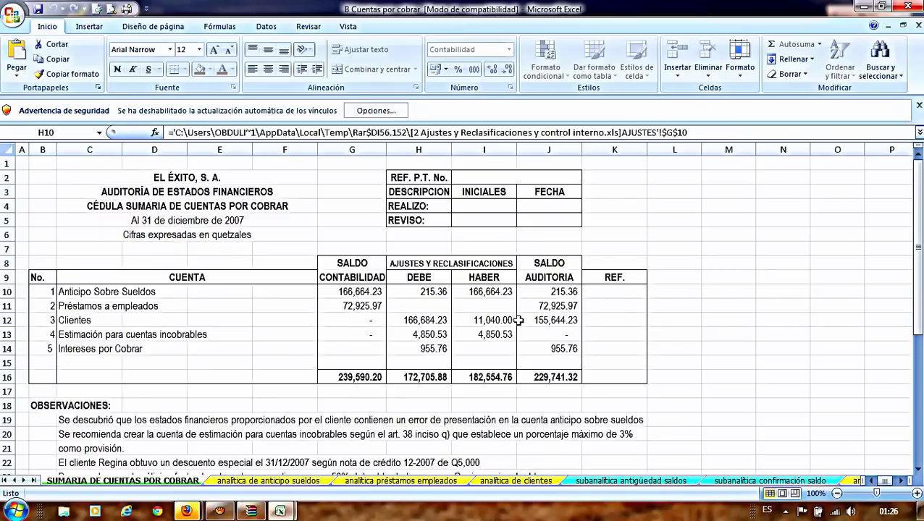
left_click(601, 481)
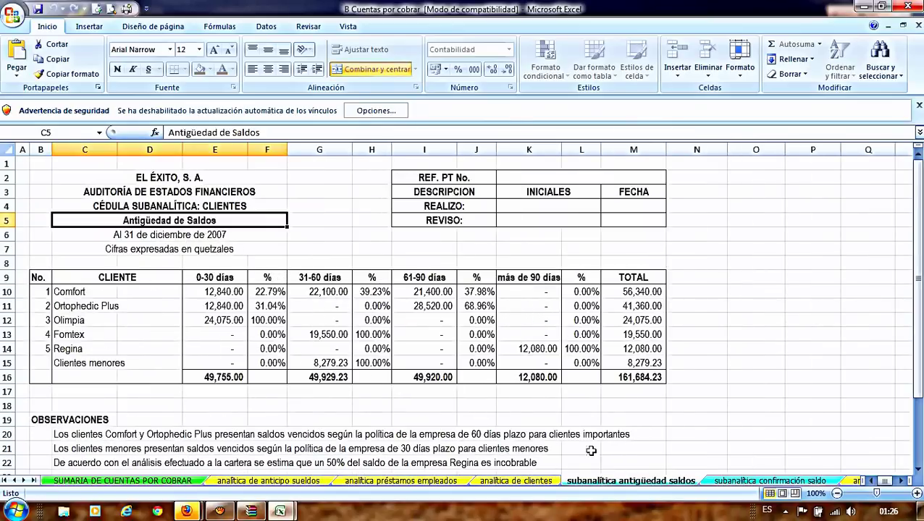
Step: Read the client replies and marks on the subanalítica confirmación saldo sheet, and view the analítica estimación ctas incob sheet
left_click(744, 482)
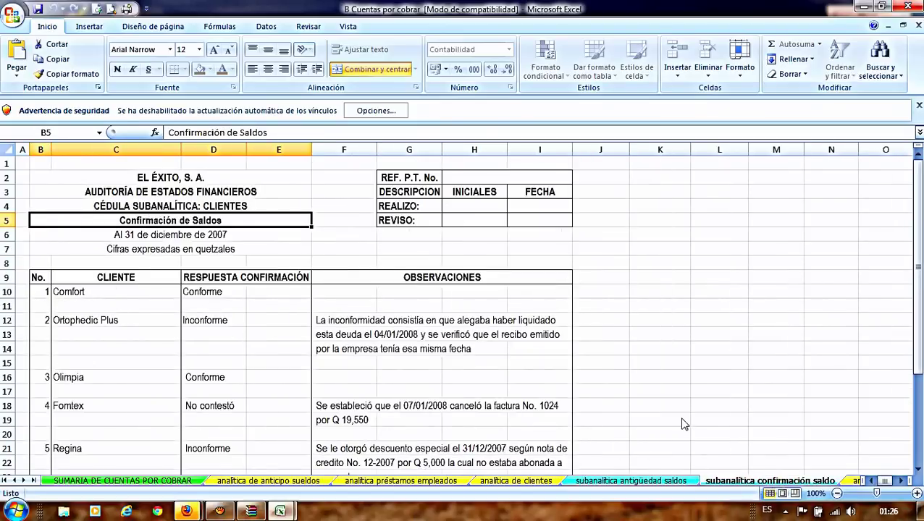
scroll(614, 339, "down", 4)
scroll(614, 339, "up", 3)
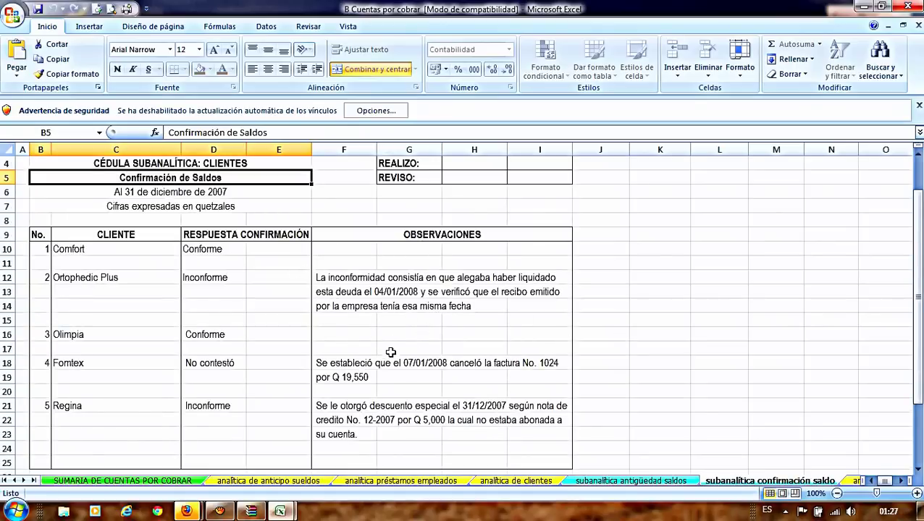
scroll(382, 370, "down", 4)
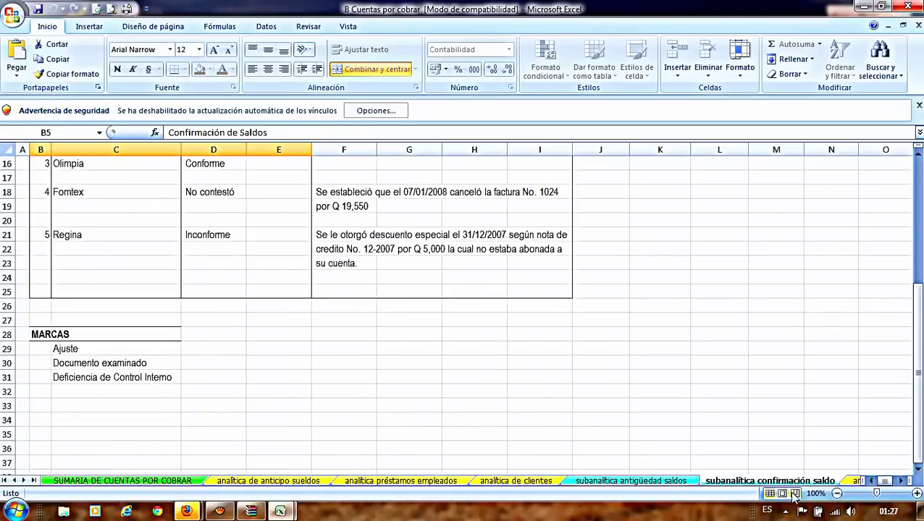
key("ctrl+Page_Down")
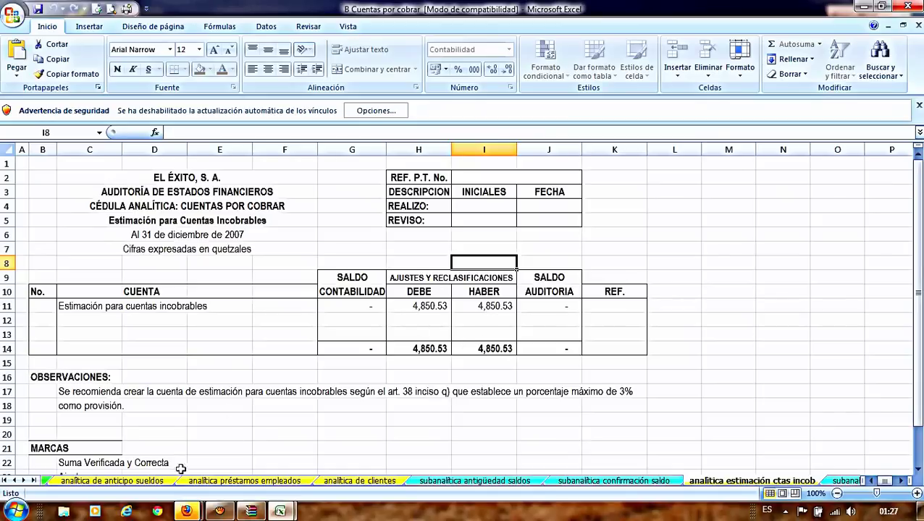
Step: Return to the SUMARIA DE CUENTAS POR COBRAR sheet and read its observations
left_click(6, 481)
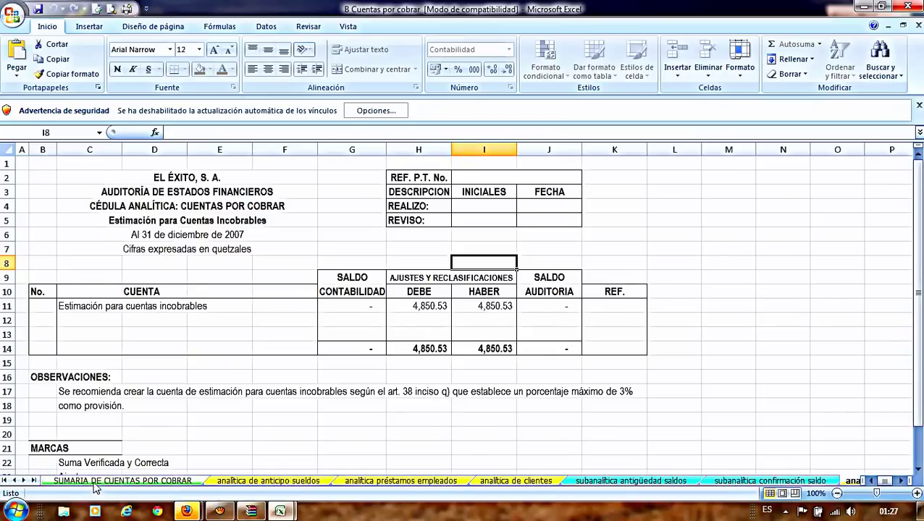
left_click(96, 480)
scroll(406, 391, "down", 2)
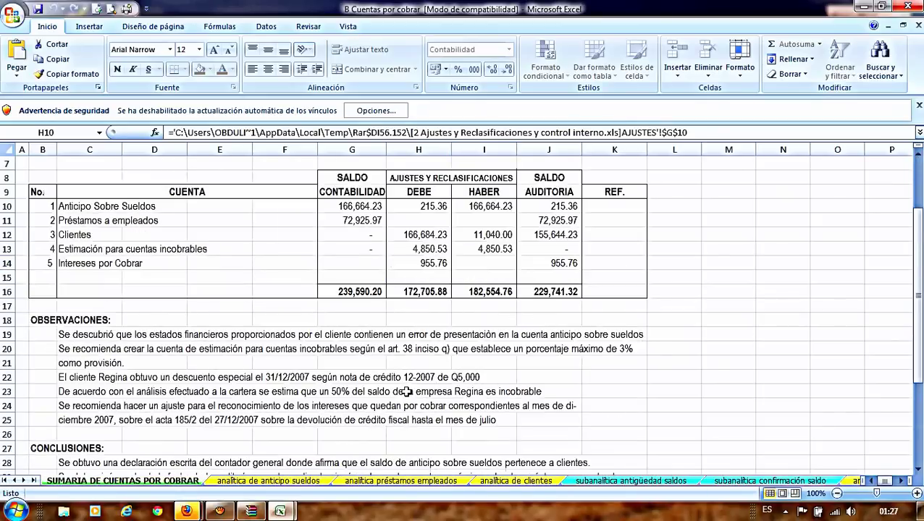
Step: Review the BALANCE GENERAL in 1 Cédulas Centralizadoras down to its liabilities and capital, and view the RESULTADOS sheet
left_click(279, 511)
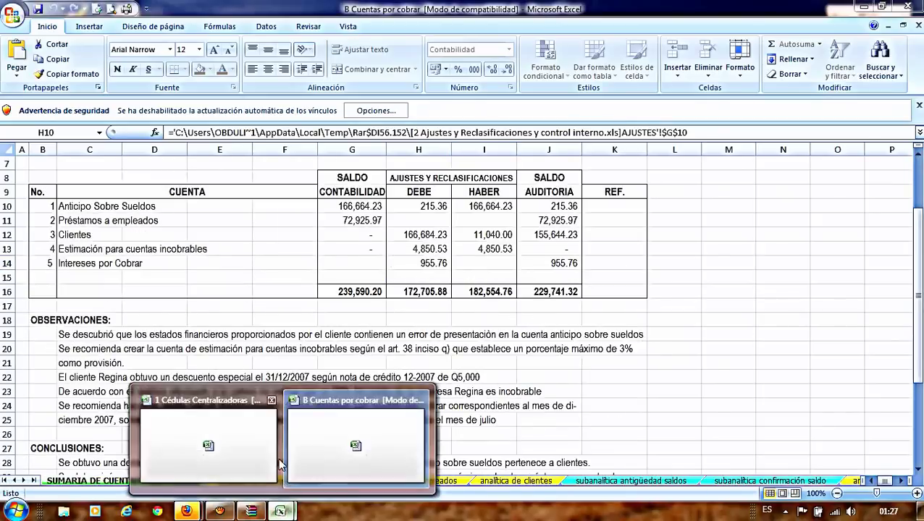
left_click(210, 434)
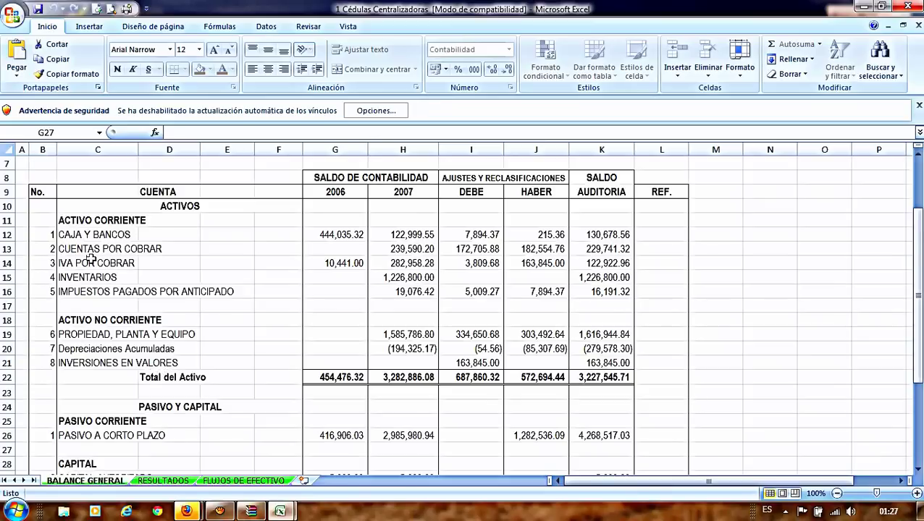
scroll(129, 333, "down", 3)
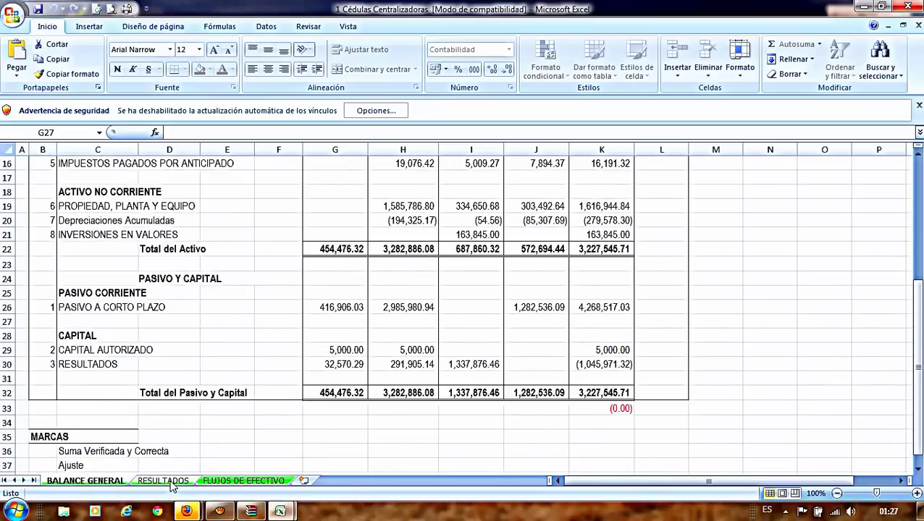
left_click(164, 481)
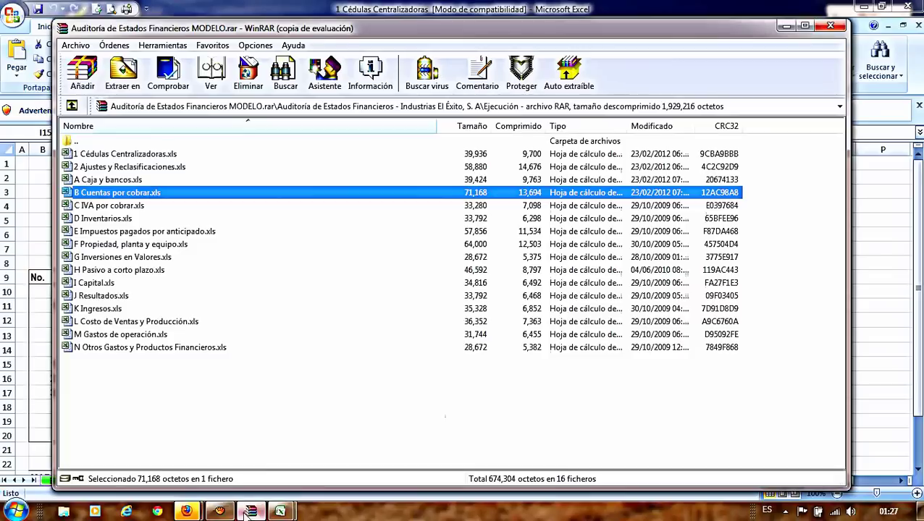
Step: Open M Gastos de operación.xls from the WinRAR archive and bring its SUMARIA DE GASTOS DE OPERACIÓN into view
left_click(251, 511)
double_click(95, 336)
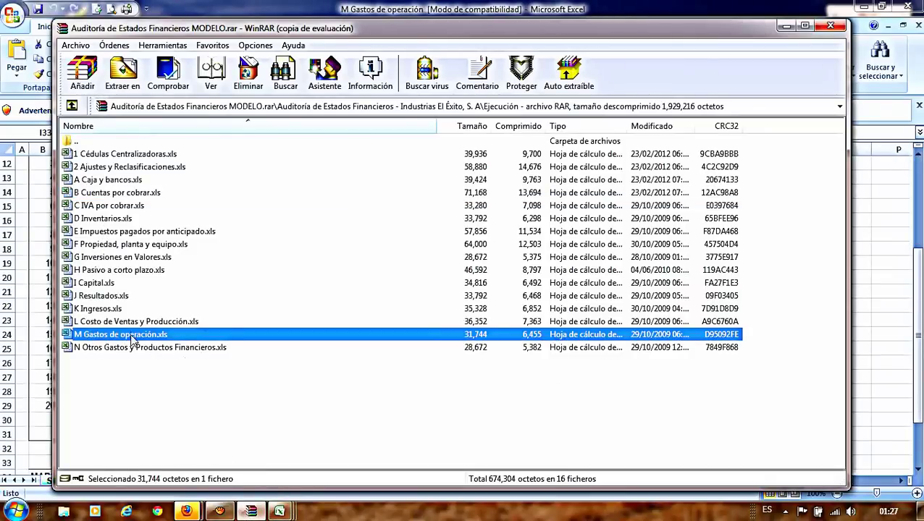
left_click(561, 311)
left_click(49, 334)
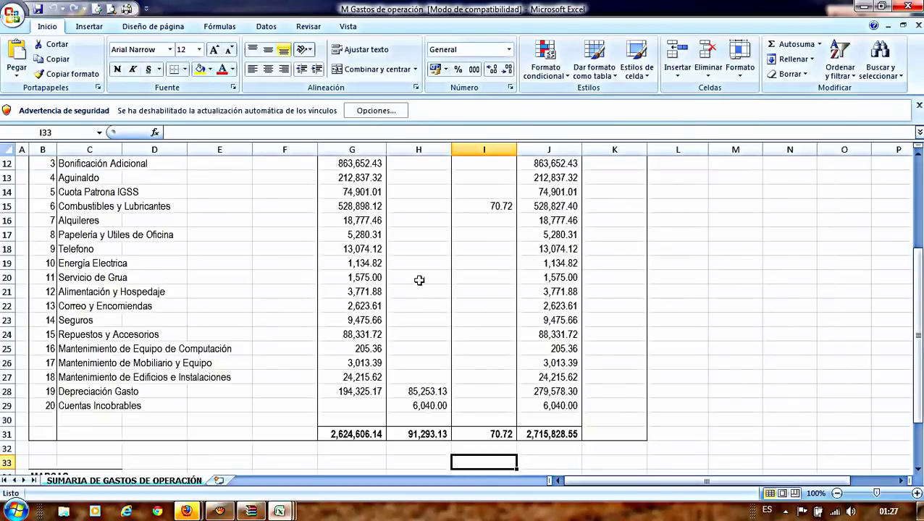
Step: Inspect the Combustibles y Lubricantes adjustment formula and the Cuentas Incobrables line on the SUMARIA DE GASTOS DE OPERACIÓN
left_click(501, 205)
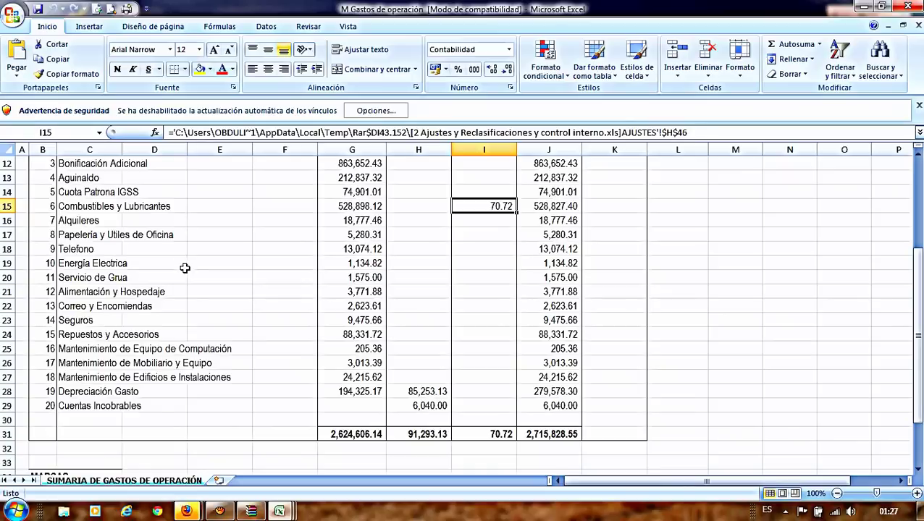
left_click(97, 408)
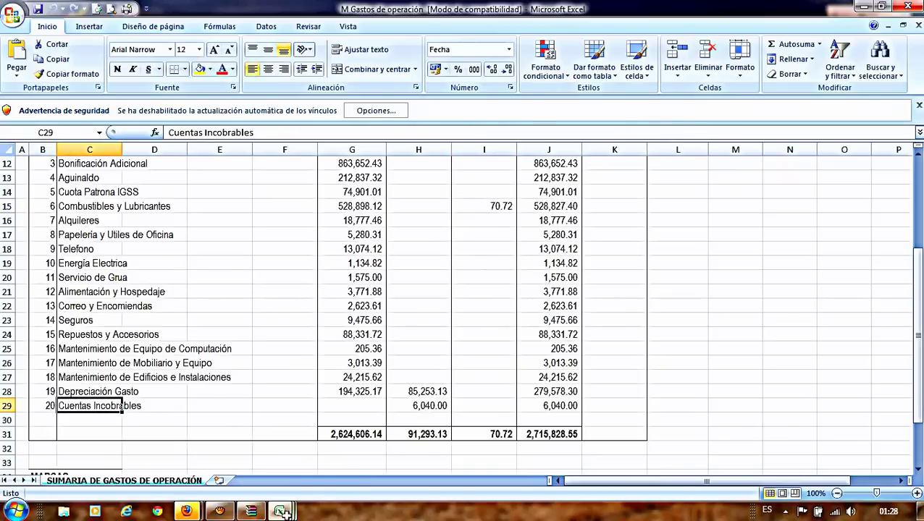
Step: Switch back to B Cuentas por cobrar and revisit its subanalítica antigüedad saldos and subanalítica confirmación saldo sheets
mouse_move(279, 511)
left_click(271, 403)
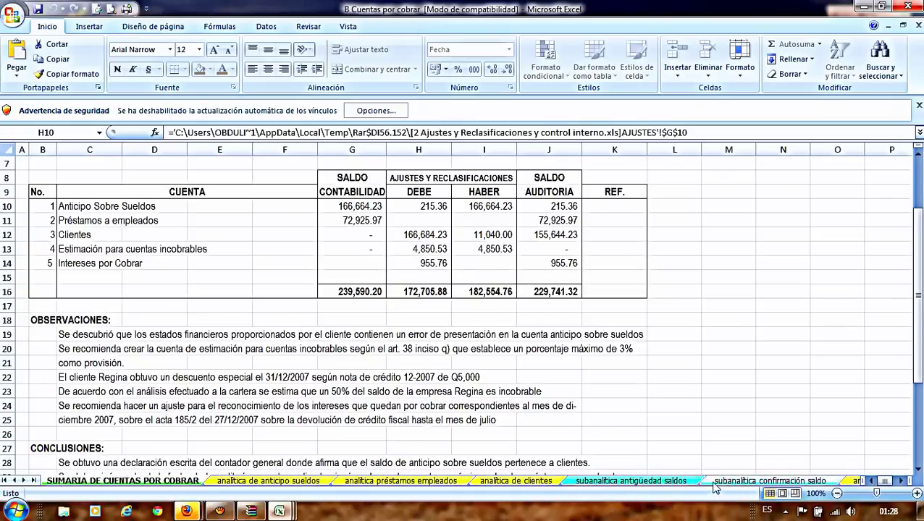
left_click(621, 483)
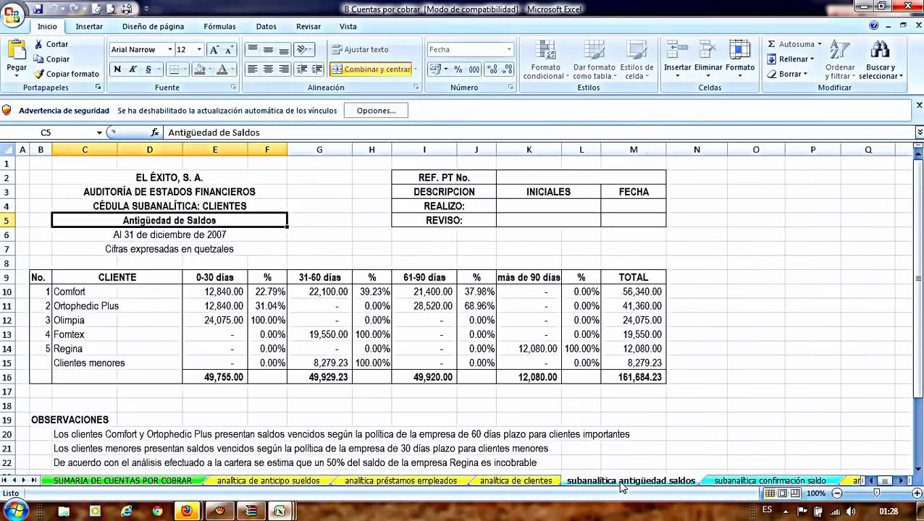
left_click(726, 482)
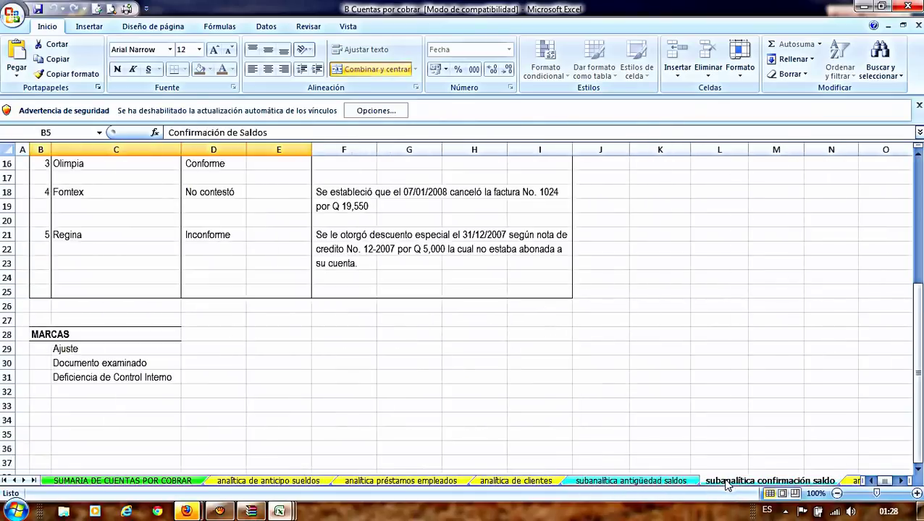
Step: Review the analítica estimación ctas incob, subanalítica est ctas incob and analítica calculo de intereses sheets of B Cuentas por cobrar
left_click(855, 481)
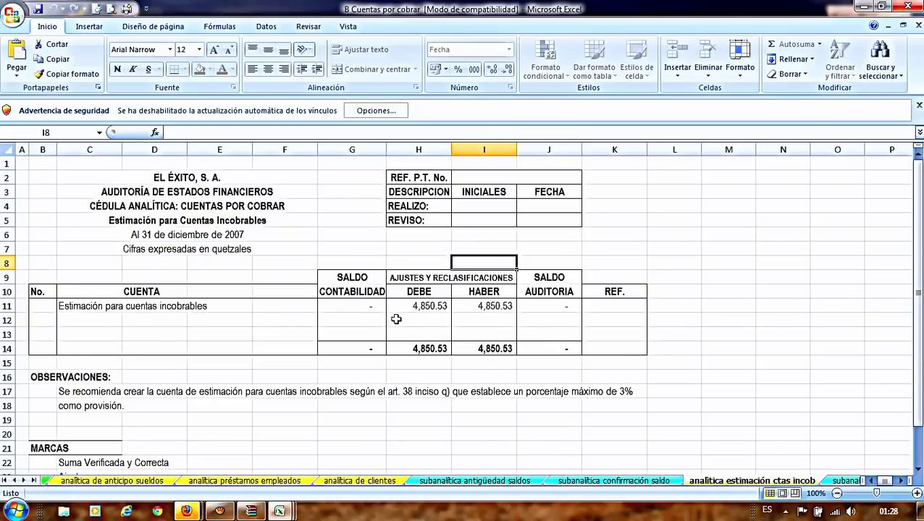
left_click(847, 481)
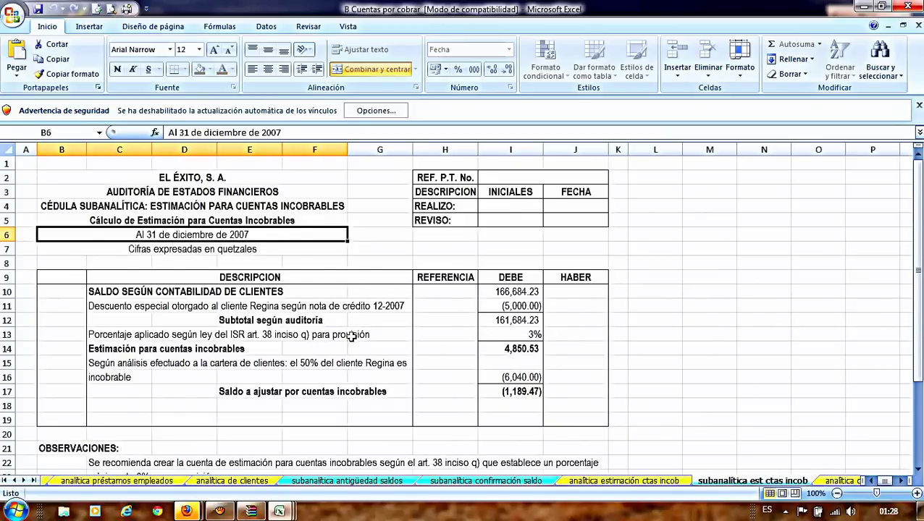
scroll(351, 336, "down", 2)
scroll(355, 336, "down", 4)
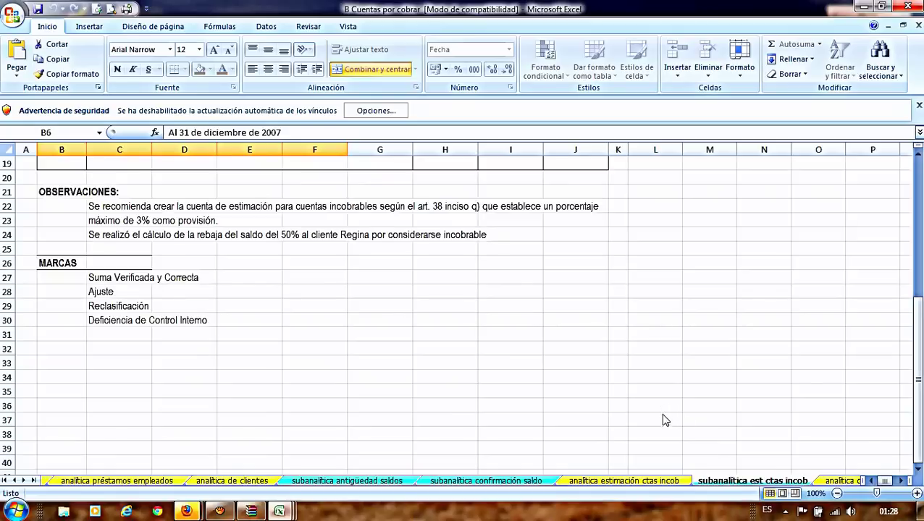
scroll(655, 416, "up", 6)
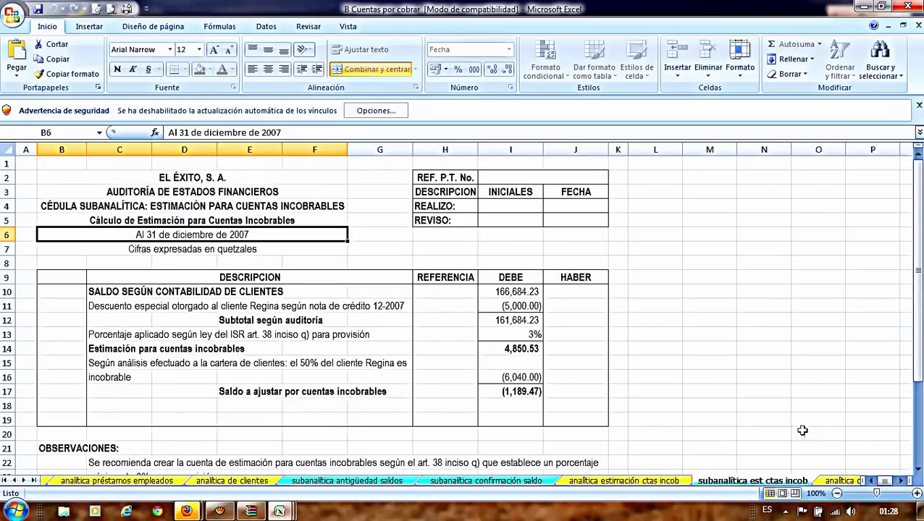
left_click(842, 481)
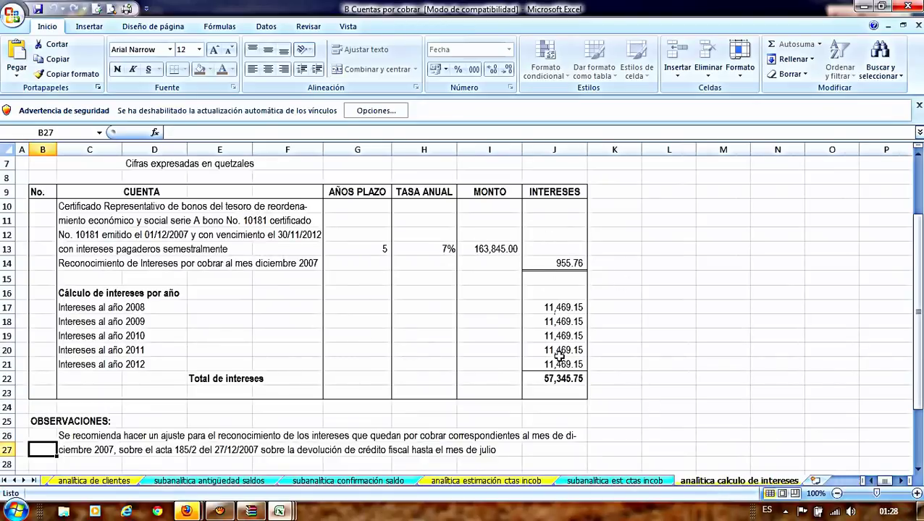
Step: Close B Cuentas por cobrar, decline updating the WinRAR archive with the modified files, and open its Finalización folder
left_click(907, 7)
left_click(463, 295)
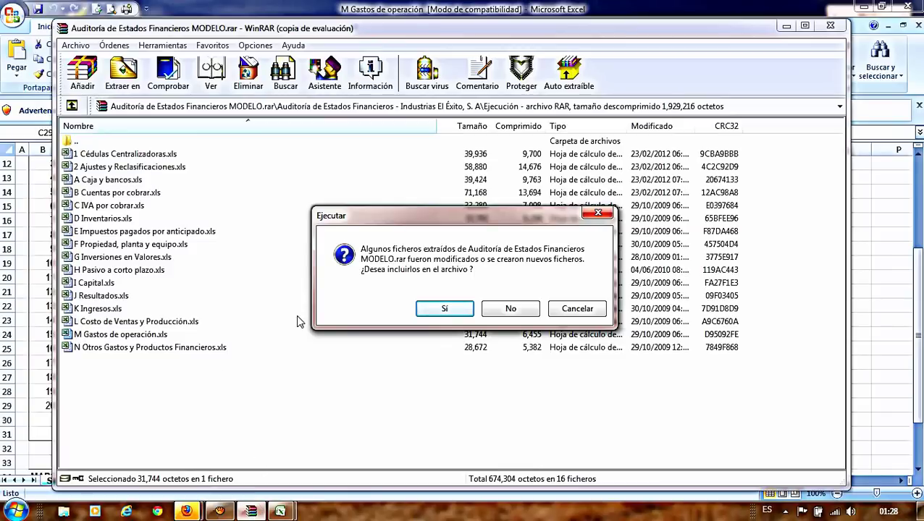
left_click(509, 311)
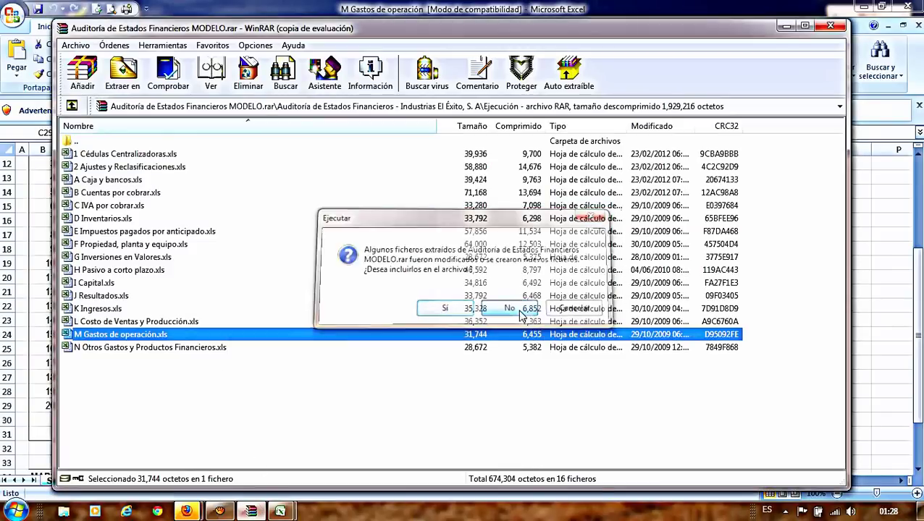
left_click(72, 106)
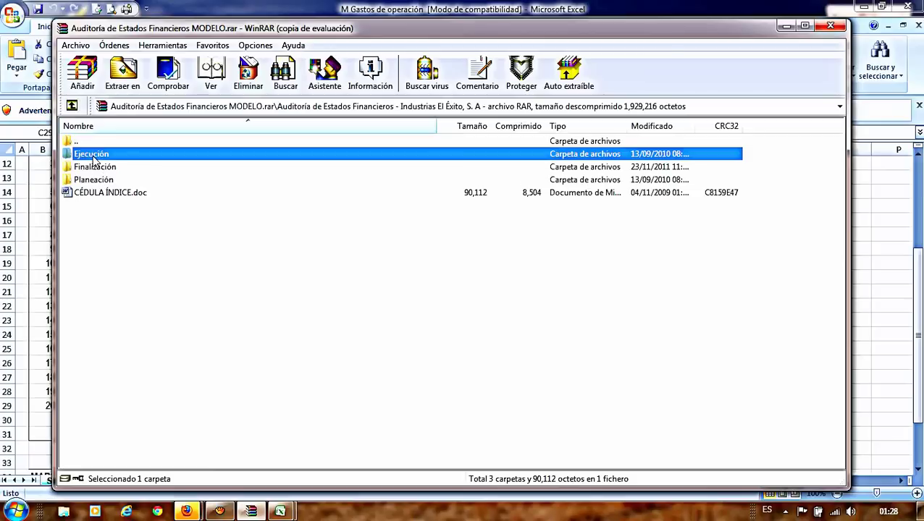
double_click(87, 168)
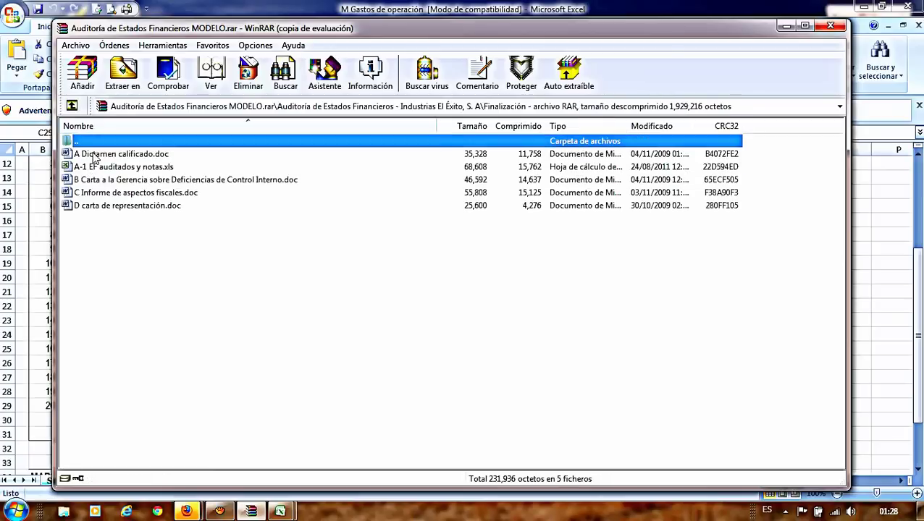
Step: Open A Dictamen calificado.doc from the archive, highlight its opinion paragraph beginning "En nuestra opinión", and minimize the document
left_click(96, 155)
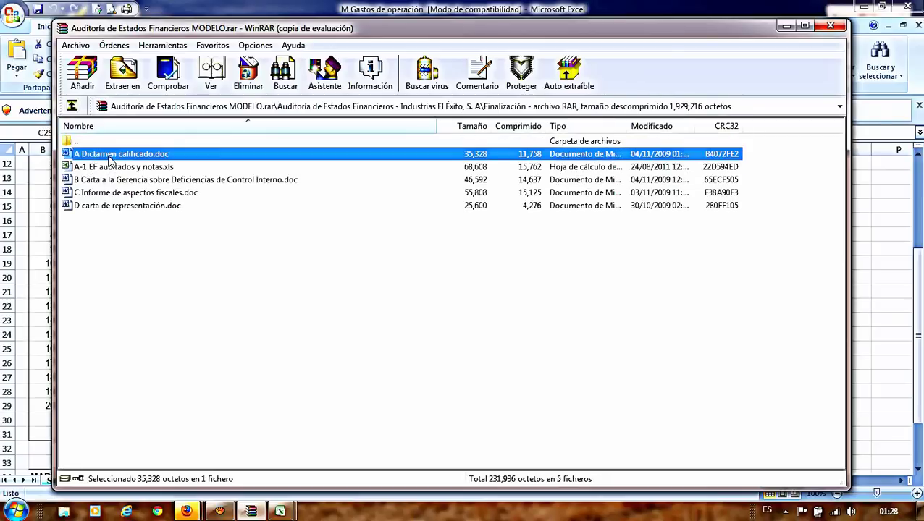
double_click(110, 155)
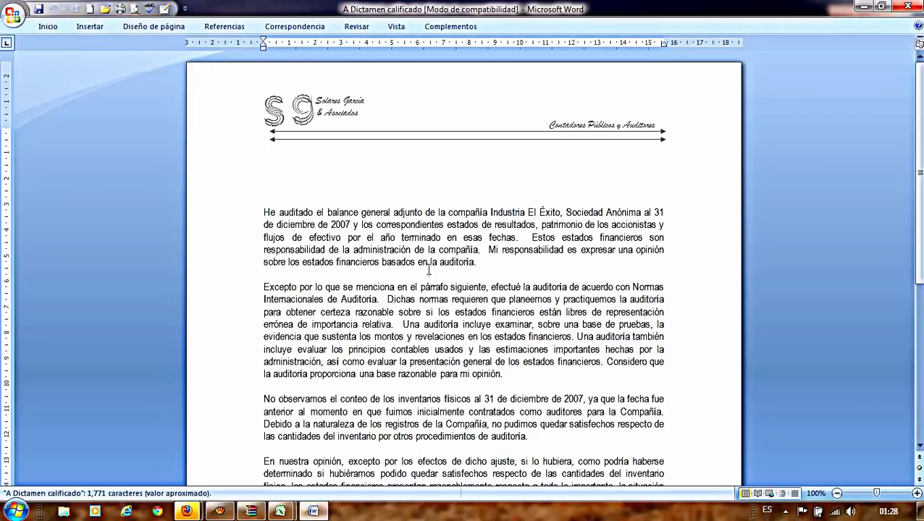
scroll(428, 266, "down", 1)
scroll(429, 267, "down", 5)
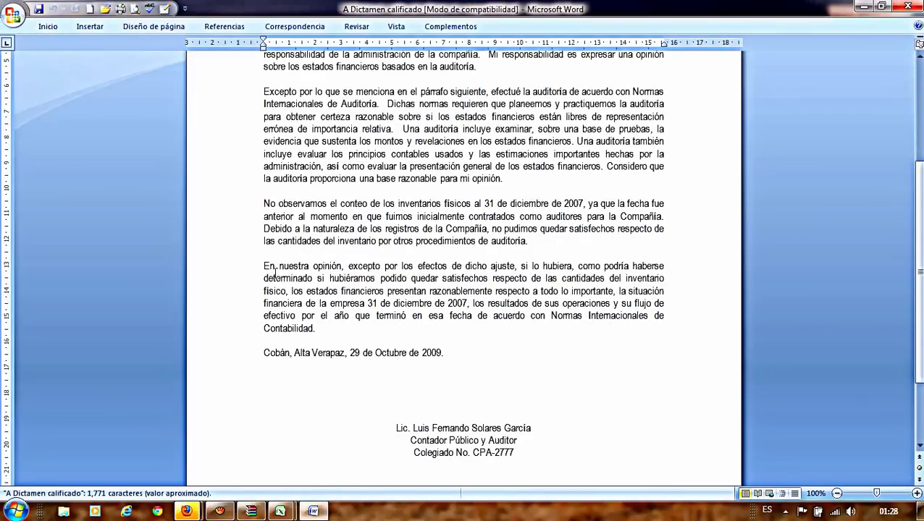
left_click_drag(264, 267, 426, 330)
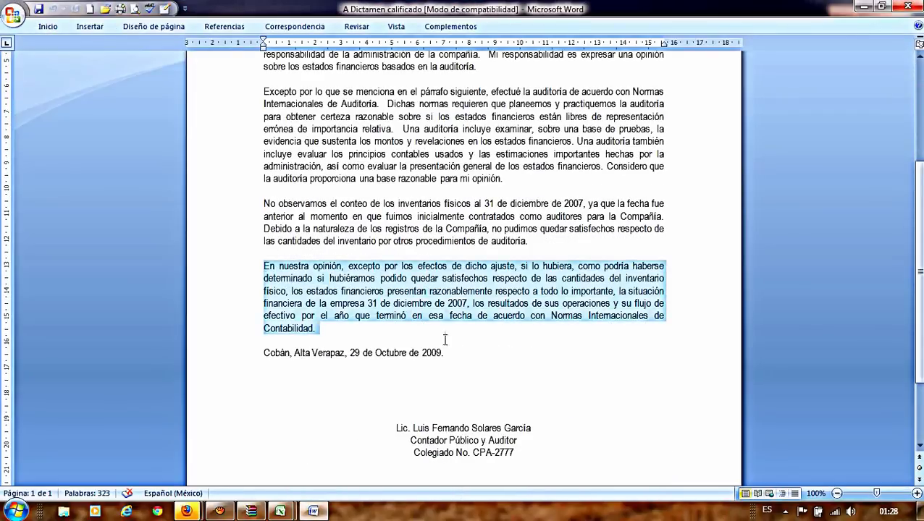
left_click(860, 7)
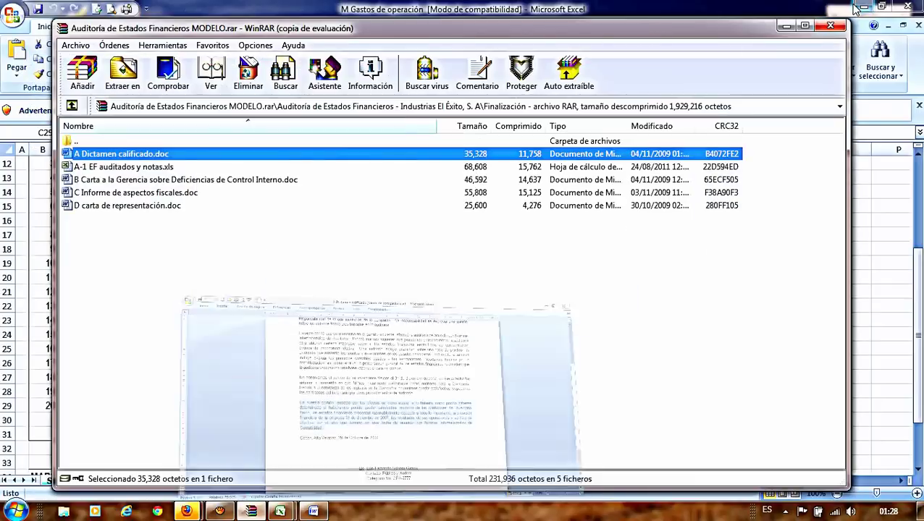
Step: Open A-1 EF auditados y notas.xls from the Finalización folder and bring the end of its NOTAS sheet into view
left_click(96, 167)
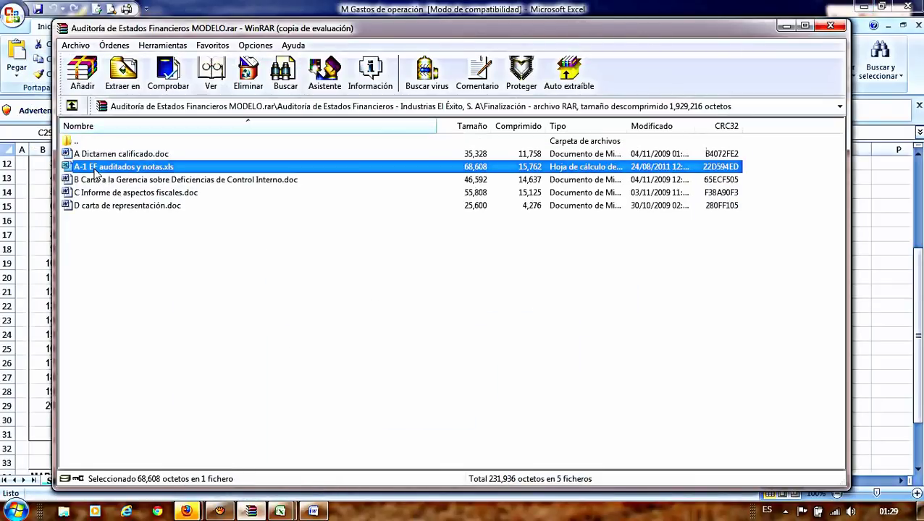
left_click(95, 169)
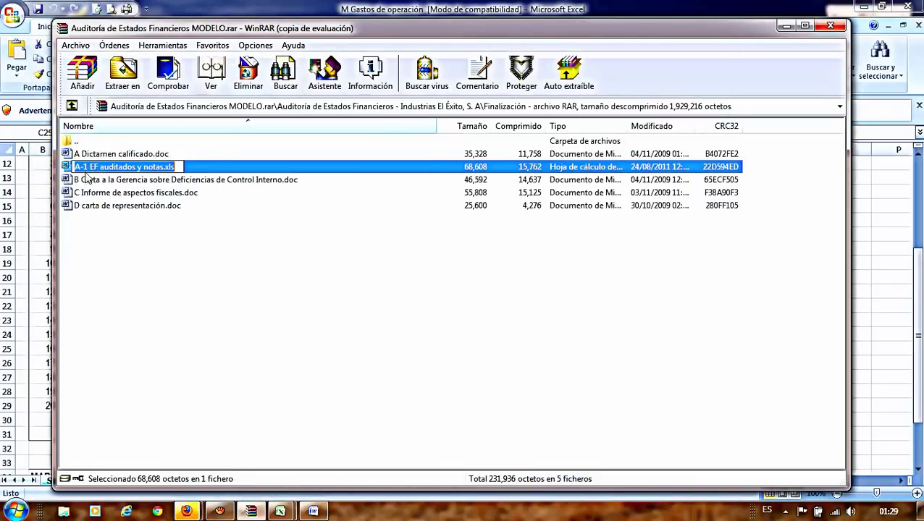
double_click(69, 167)
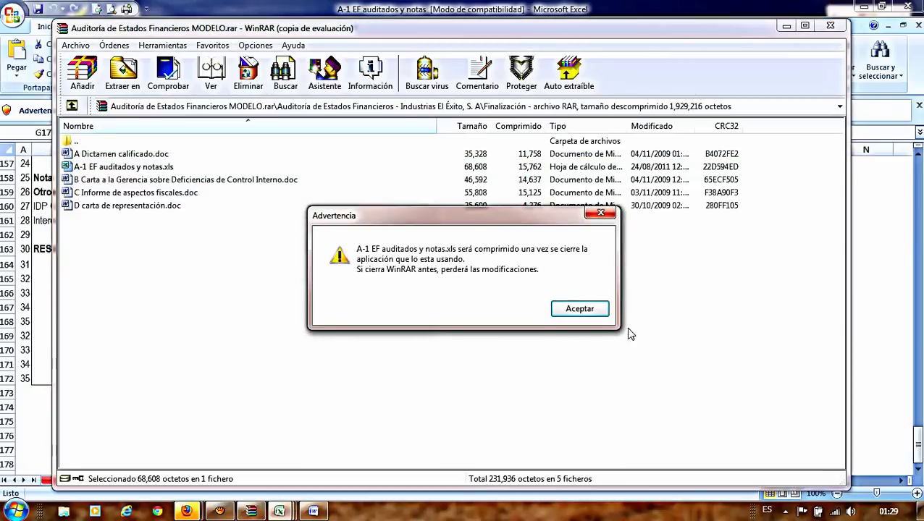
left_click(597, 312)
left_click(863, 263)
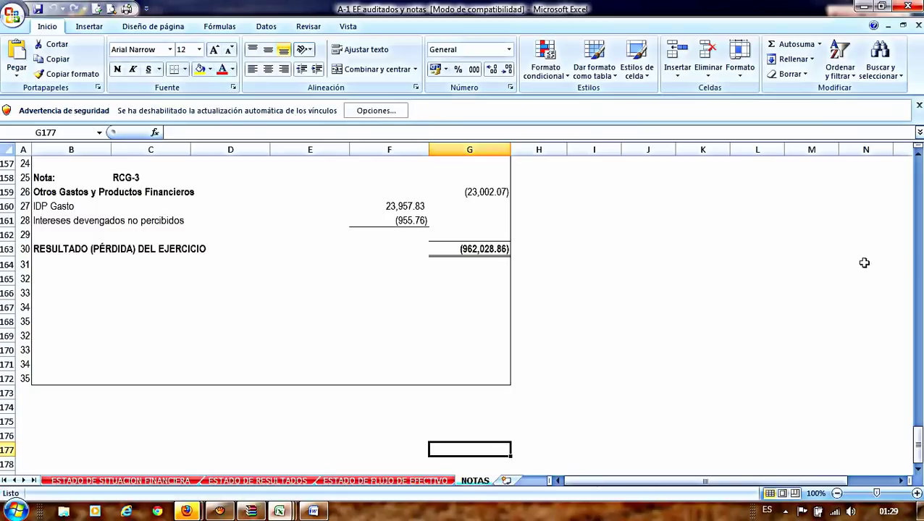
scroll(345, 273, "up", 1)
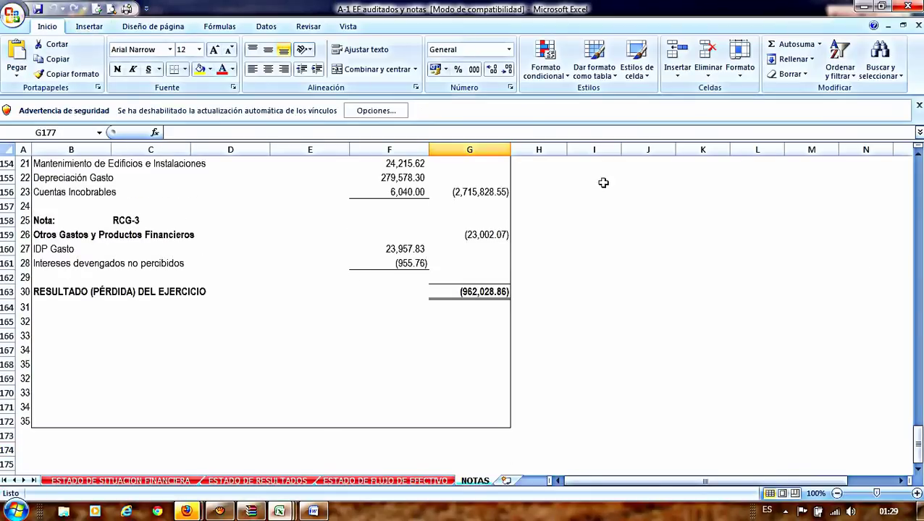
Step: Restore the A-1 EF auditados y notas window from full screen and enlarge it to cover most of the desktop
left_click(881, 5)
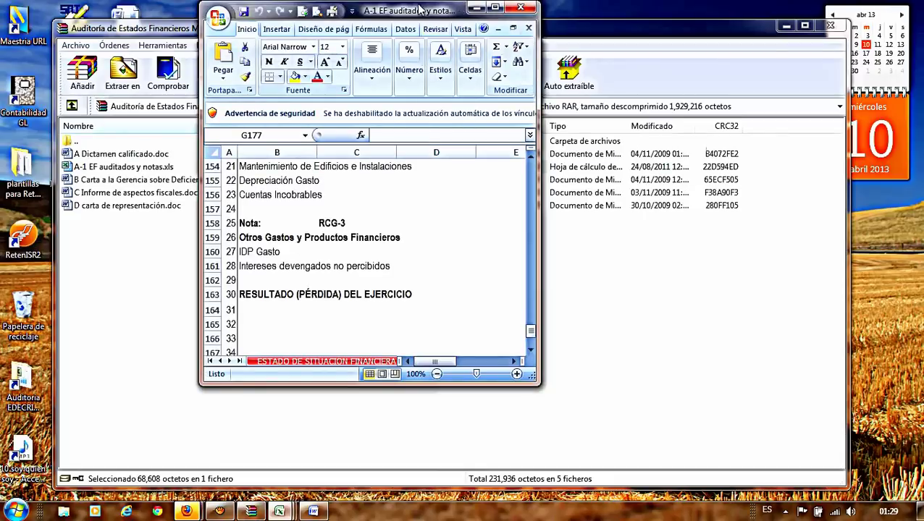
left_click_drag(253, 12, 65, 28)
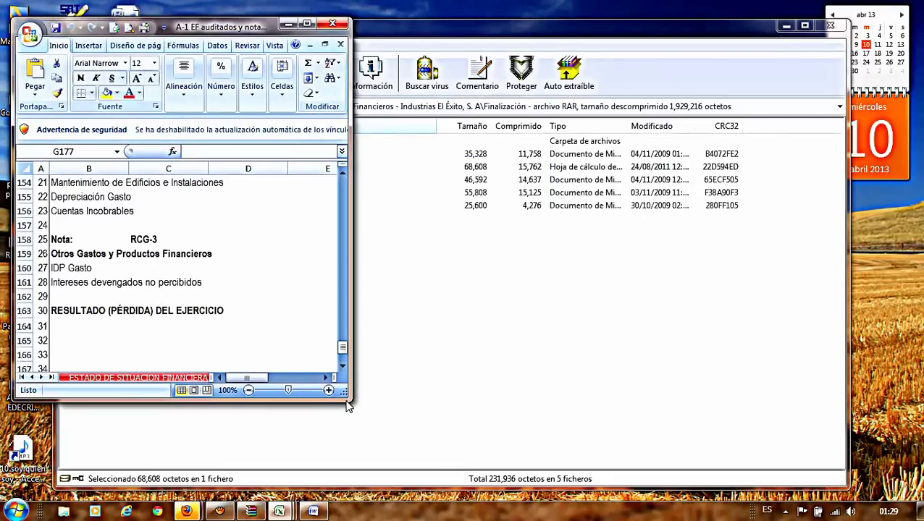
left_click_drag(351, 402, 896, 499)
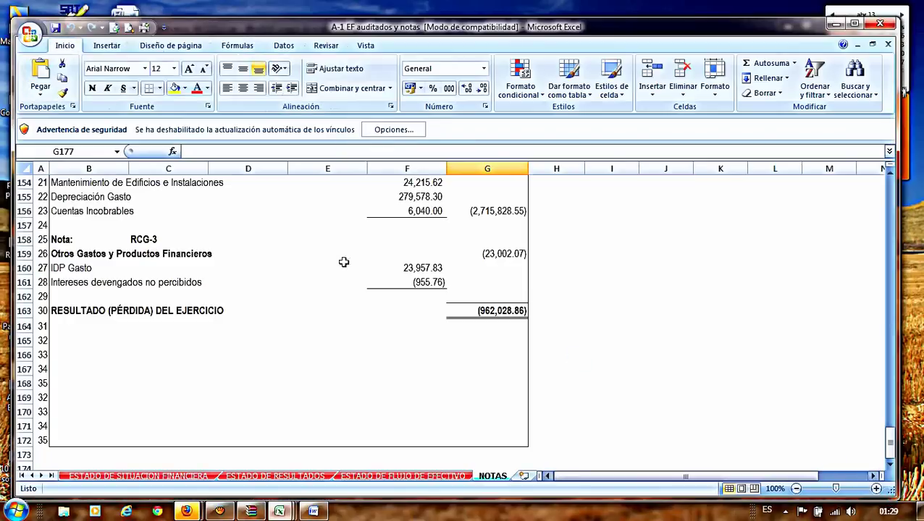
Step: Review the NOTAS sheet upward from the results notes through the liability and asset notes to BA-5
scroll(359, 274, "up", 20)
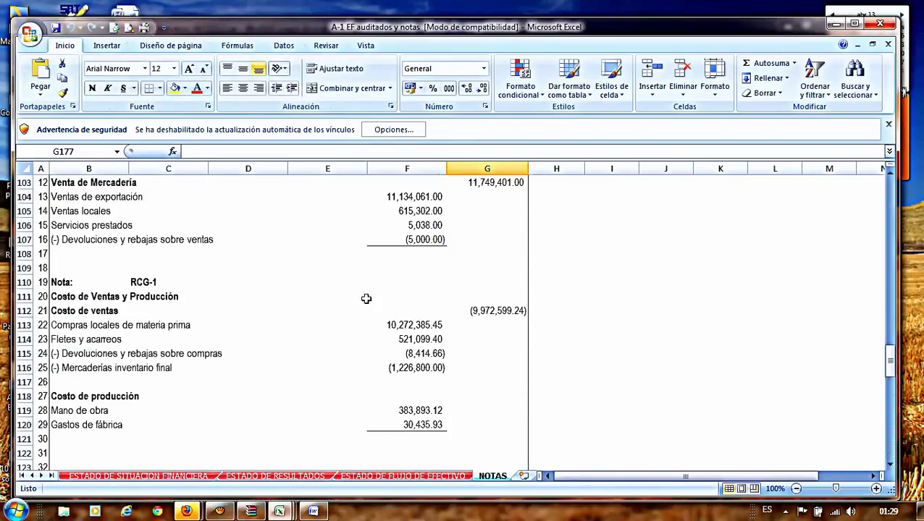
scroll(387, 291, "up", 11)
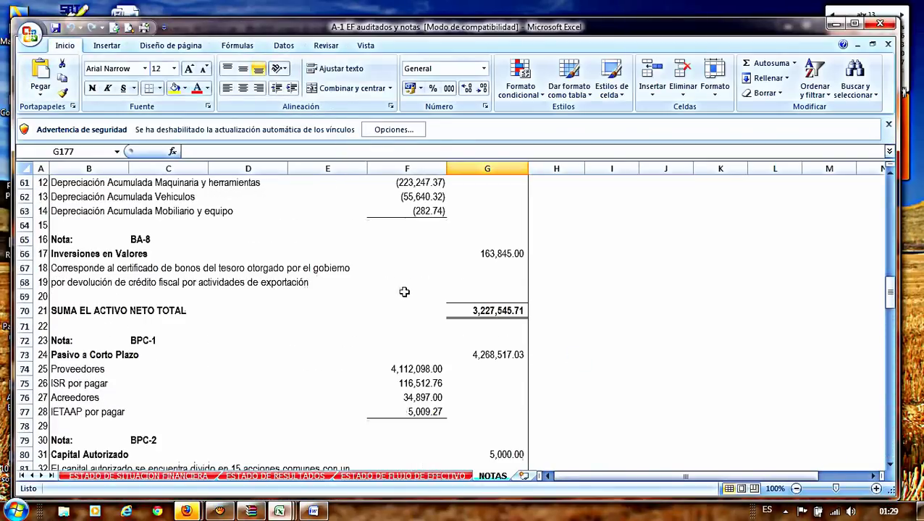
scroll(404, 298, "up", 4)
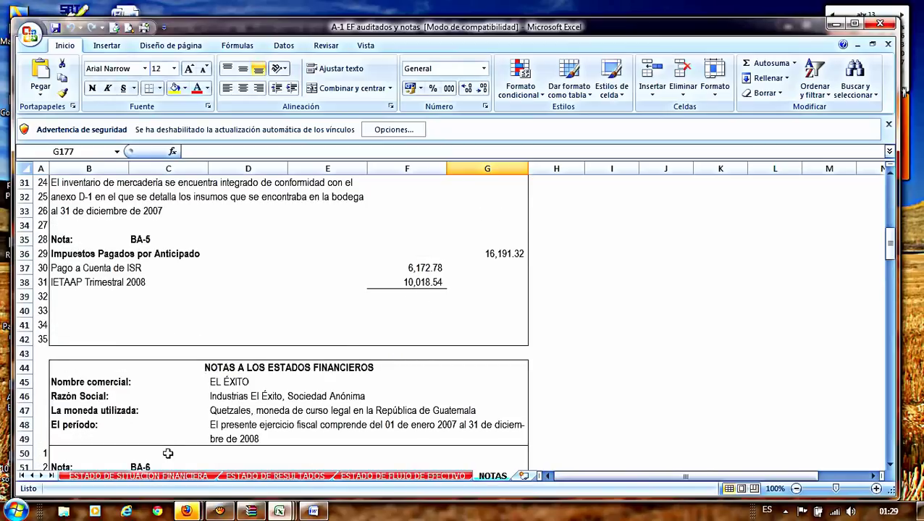
Step: View the ESTADO DE SITUACION FINANCIERA from its heading and inspect the note references BA-1 to BA-5 of the current assets
left_click(124, 476)
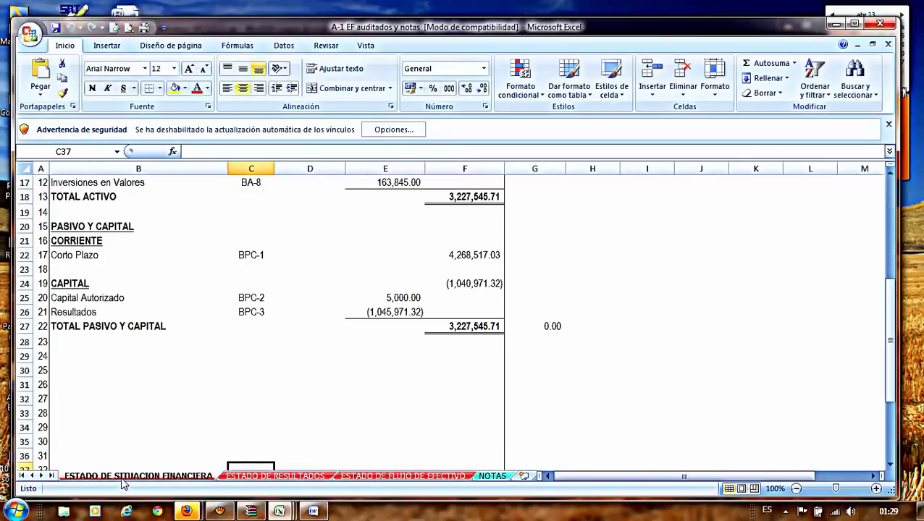
scroll(304, 303, "up", 6)
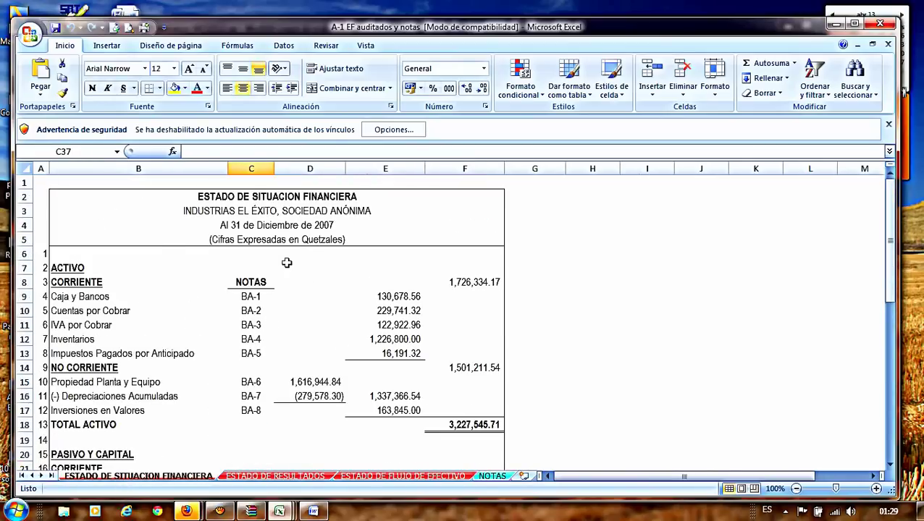
left_click(252, 284)
left_click(249, 300)
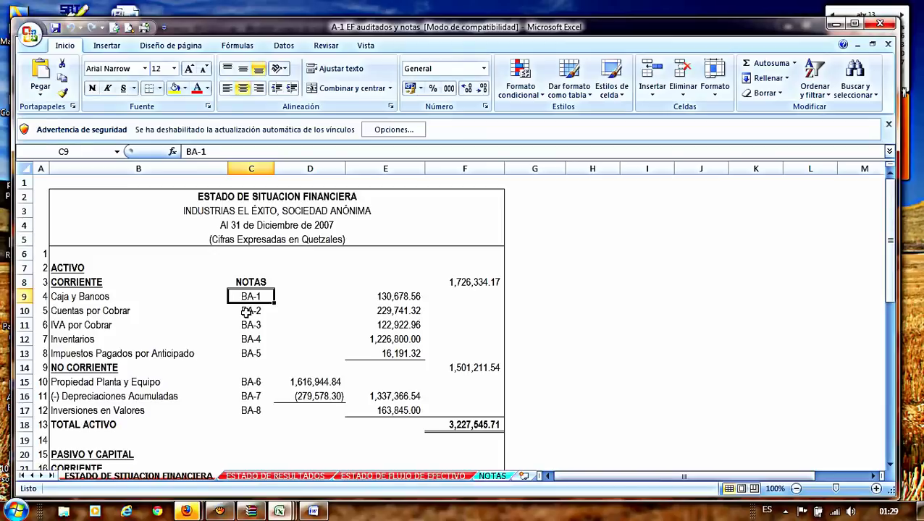
left_click(247, 312)
left_click(247, 325)
left_click(247, 339)
left_click(247, 353)
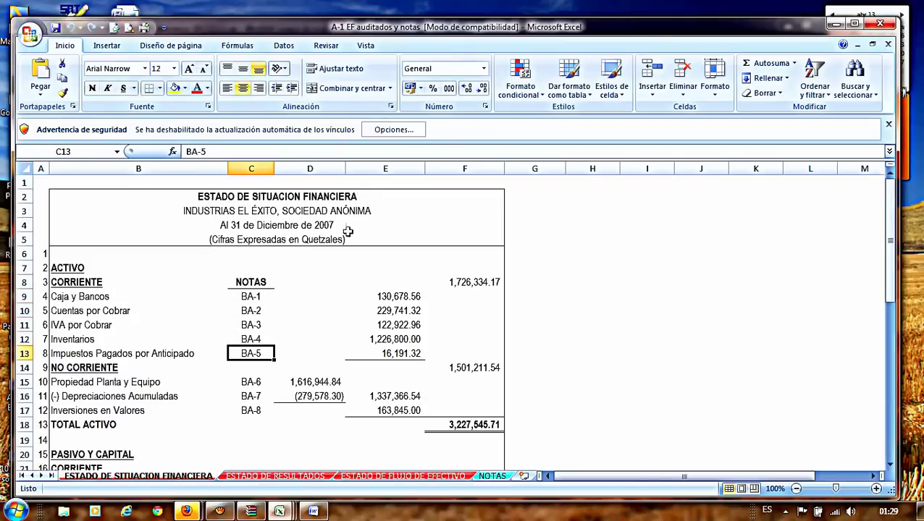
Step: Review the liabilities and capital of the ESTADO DE SITUACION FINANCIERA and inspect the linked current asset amounts in E9:E13
scroll(288, 250, "down", 9)
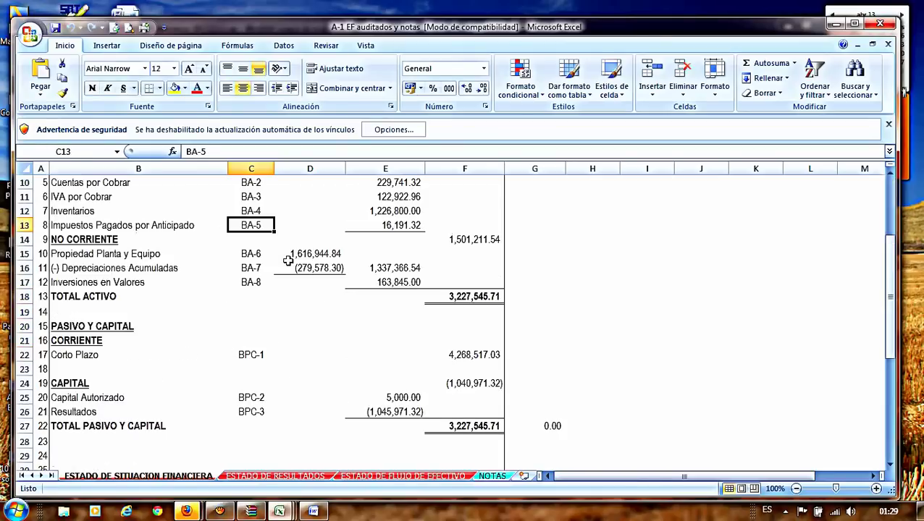
scroll(263, 308, "up", 4)
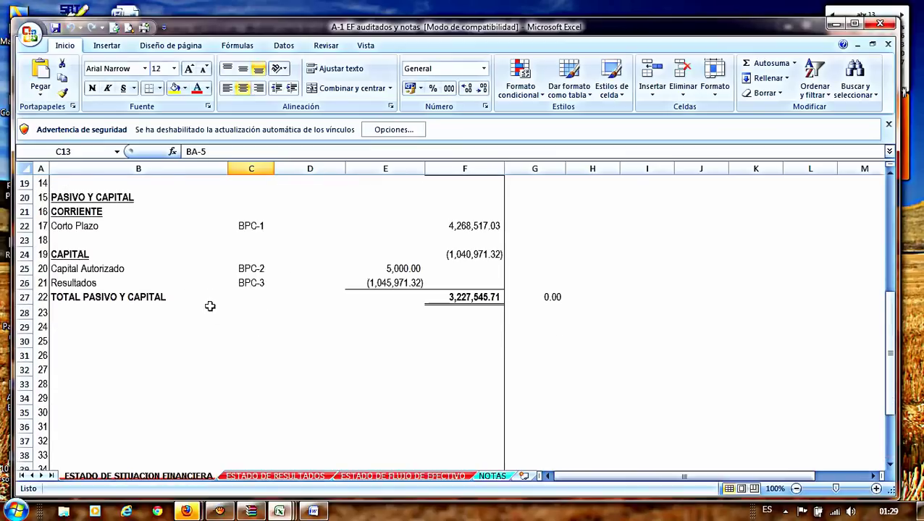
scroll(273, 320, "up", 5)
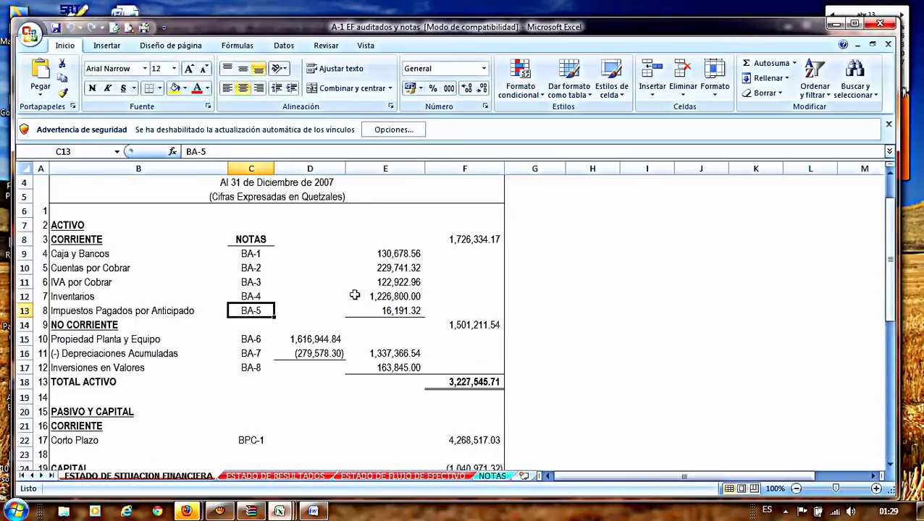
scroll(401, 249, "down", 1)
left_click_drag(400, 253, 407, 308)
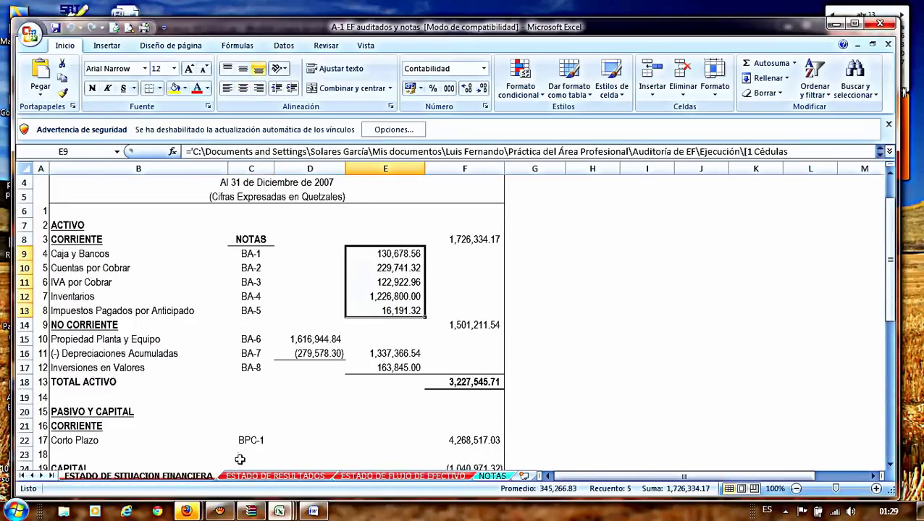
Step: Inspect the amounts and note references on the ESTADO DE RESULTADOS, and view the ESTADO DE FLUJO DE EFECTIVO sheet
left_click(259, 477)
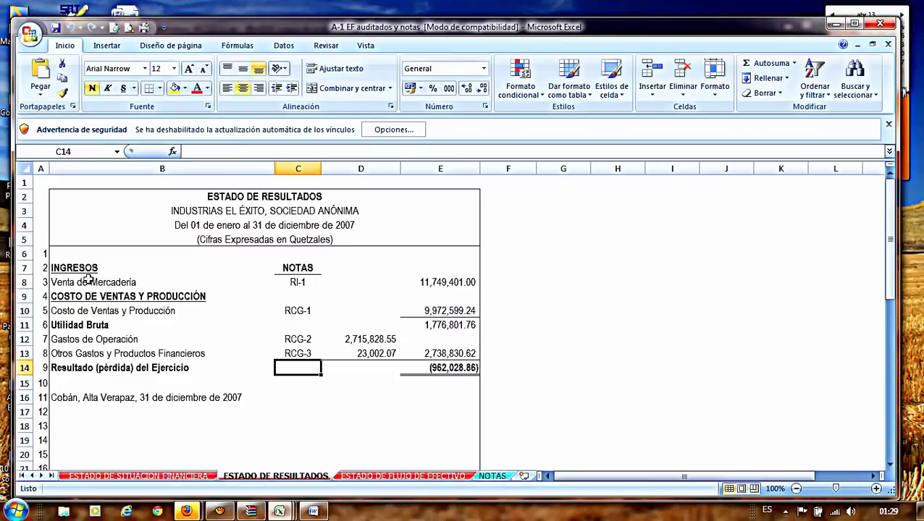
left_click_drag(422, 280, 427, 351)
left_click_drag(290, 287, 295, 356)
left_click(366, 474)
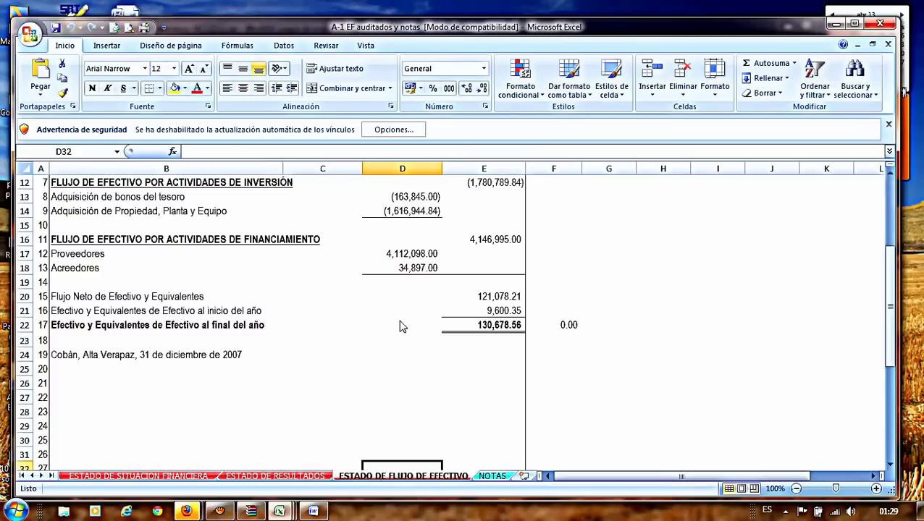
Step: Review the operating, investing and financing amounts on the ESTADO DE FLUJO DE EFECTIVO sheet, from row 7 through the year-end cash total
scroll(406, 309, "up", 4)
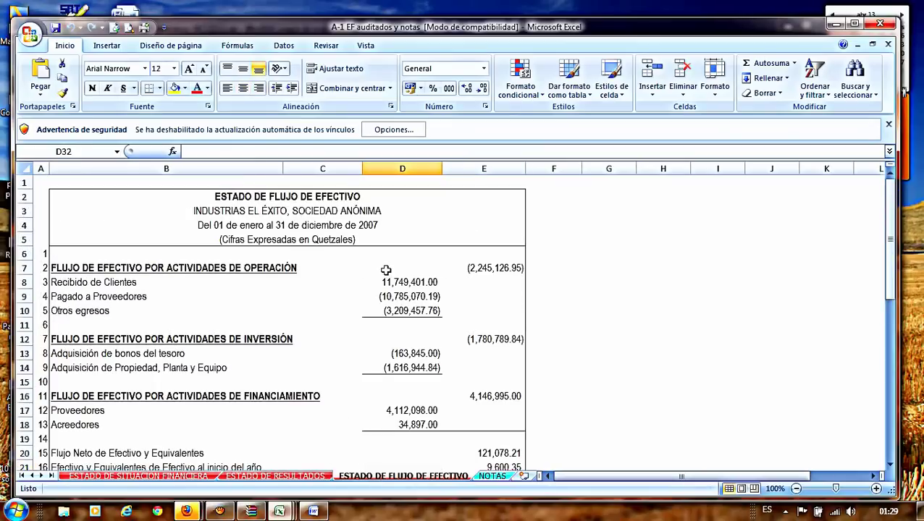
left_click_drag(386, 270, 478, 443)
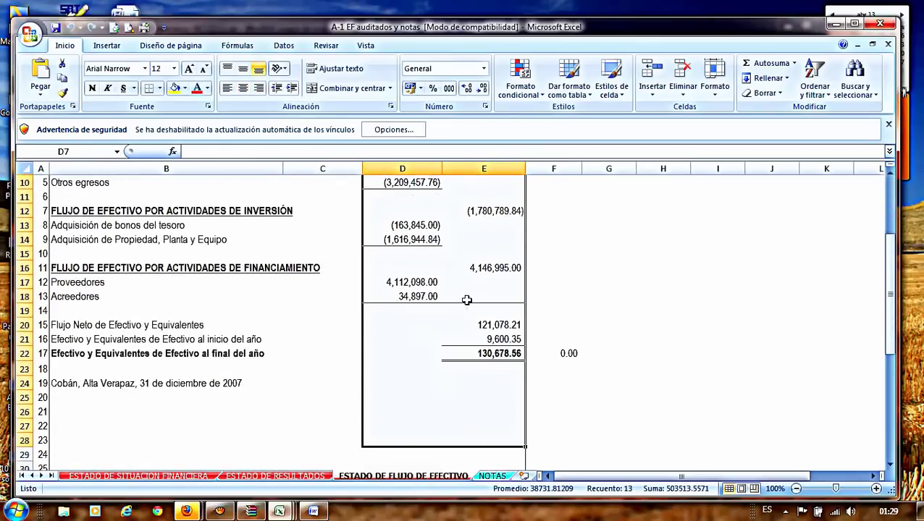
scroll(429, 334, "up", 2)
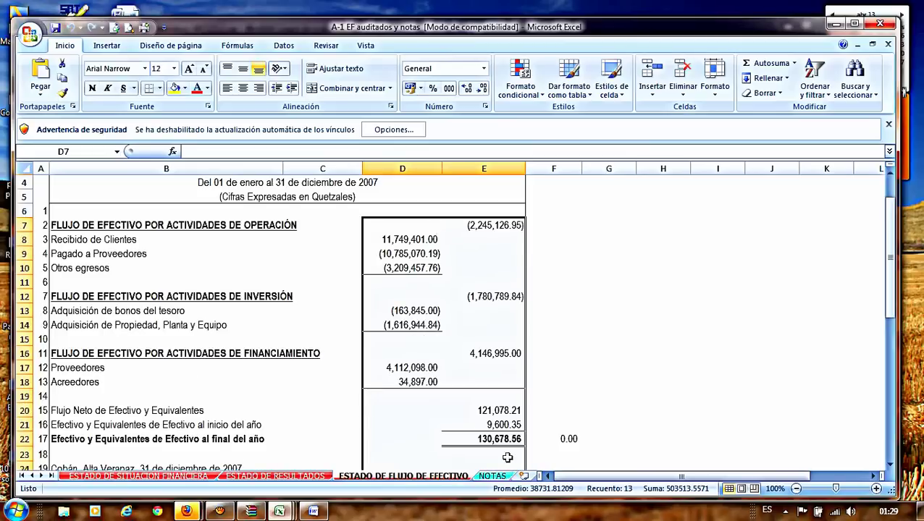
Step: Close the A-1 EF auditados y notas workbook without saving, and decline to update the archive with modified files
left_click(879, 24)
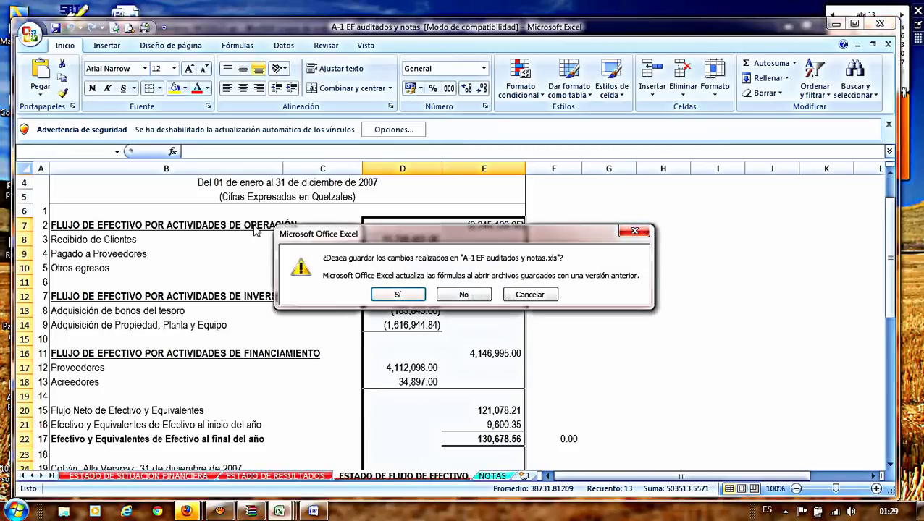
left_click(464, 294)
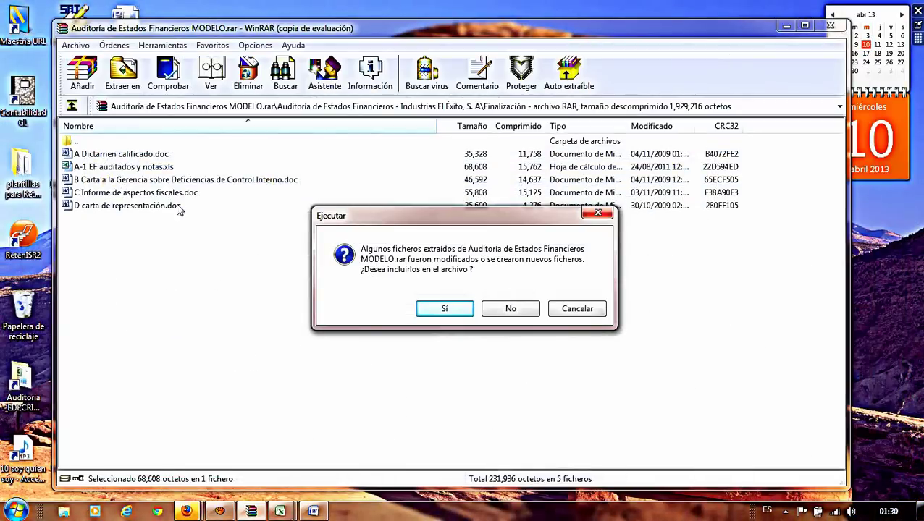
left_click(511, 309)
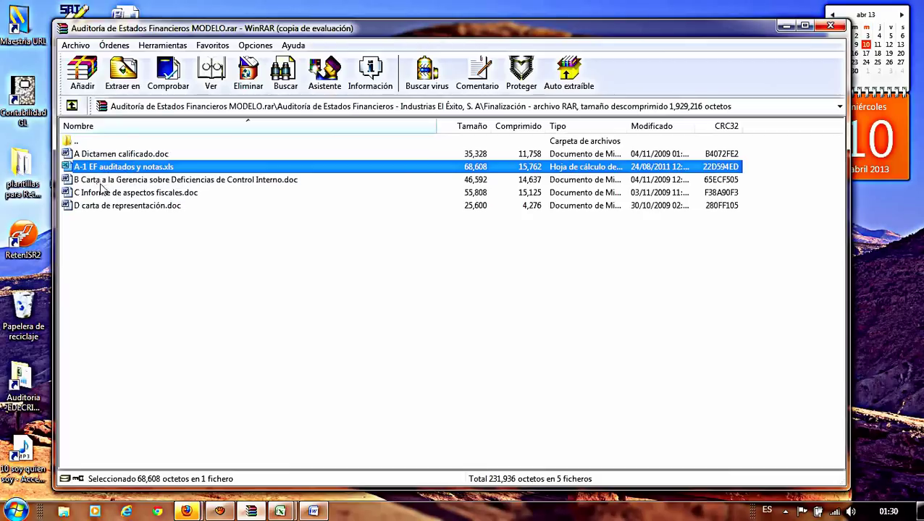
Step: Go through the Finalización files: the control deficiencies letter, tax report, representation letter, audited statements and the qualified opinion
left_click(148, 183)
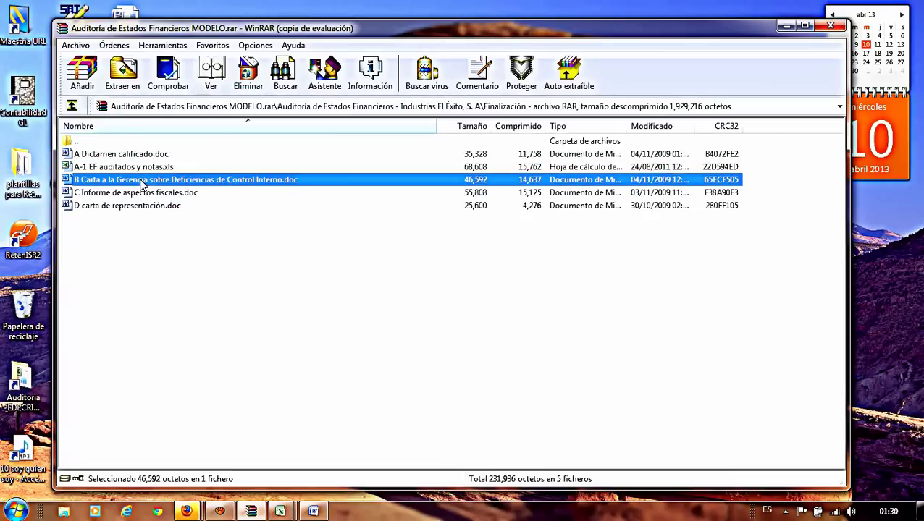
left_click(113, 194)
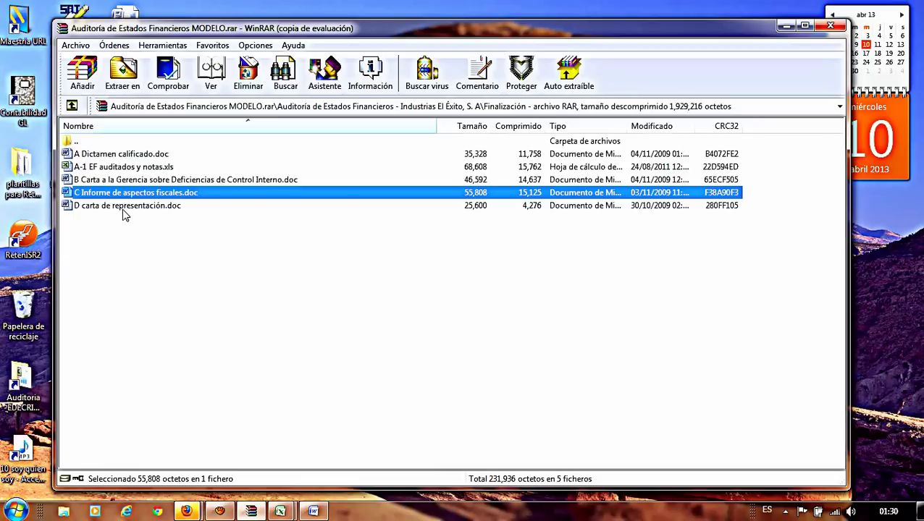
left_click(110, 207)
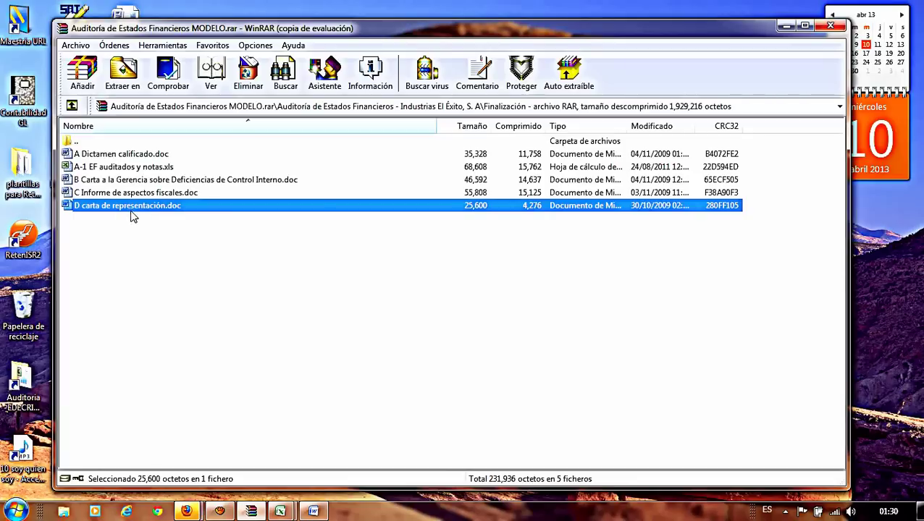
left_click(105, 181)
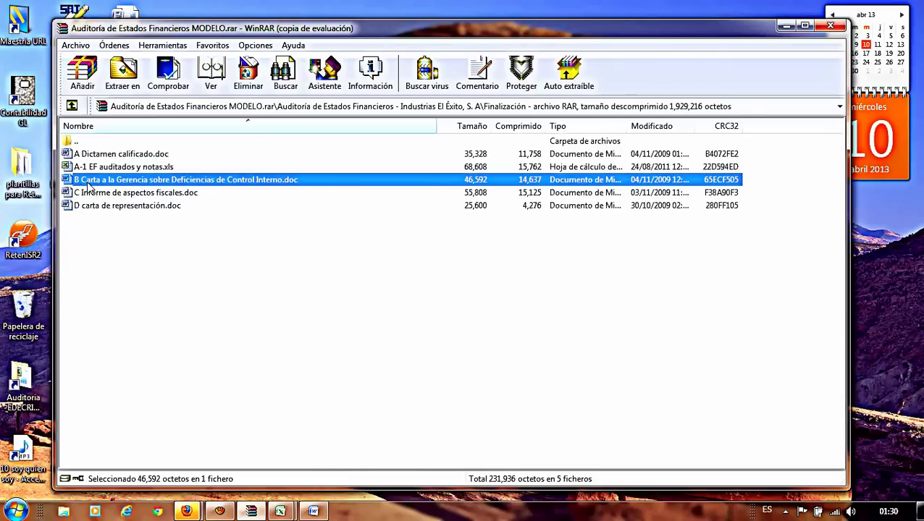
left_click(87, 194)
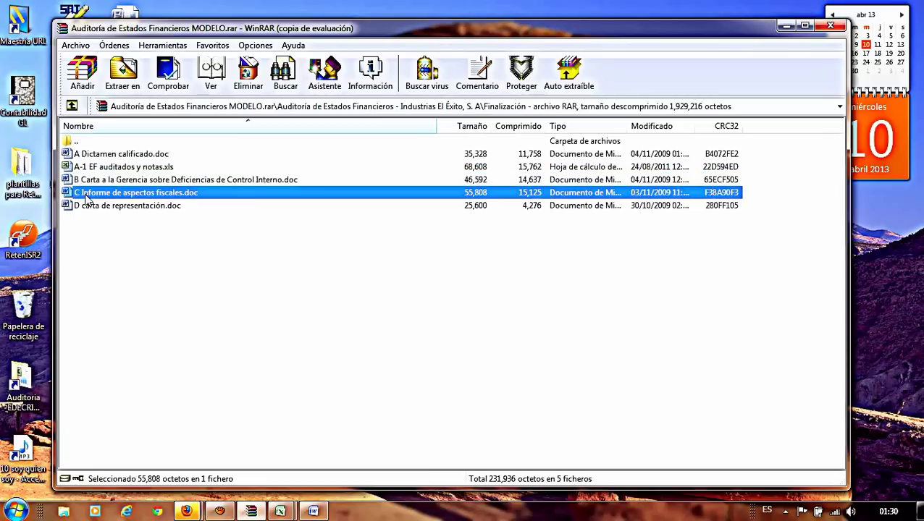
left_click(87, 168)
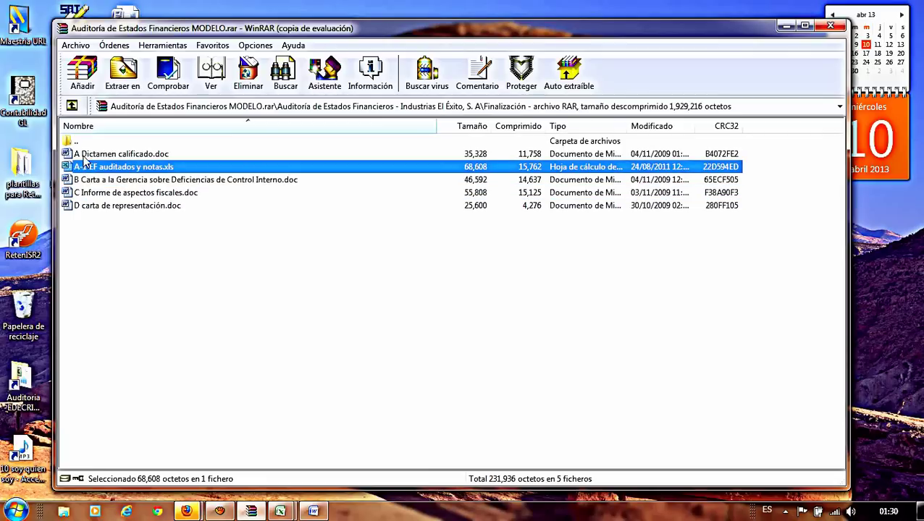
left_click(85, 155)
Step: Return to the audit's main folder and go over Planeación, Ejecución, Finalización and CÉDULA ÍNDICE.doc, selecting each one
left_click(73, 106)
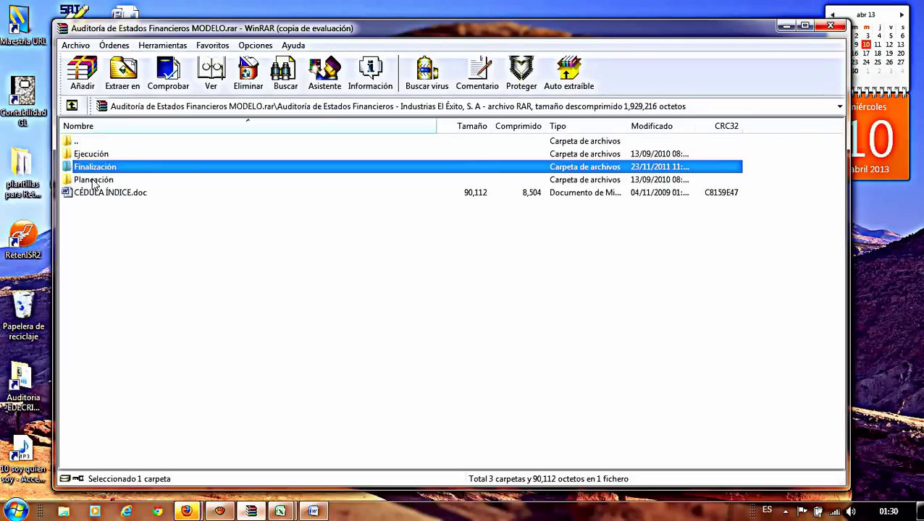
left_click(90, 181)
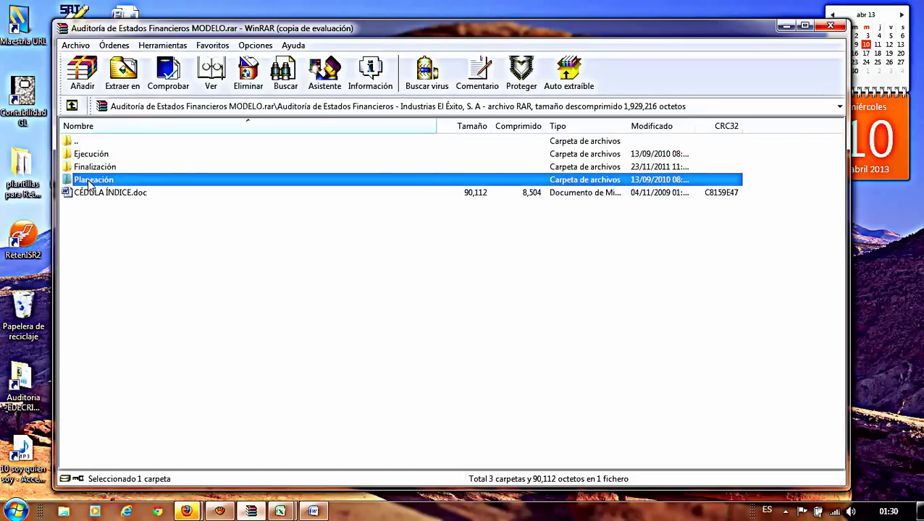
left_click(91, 158)
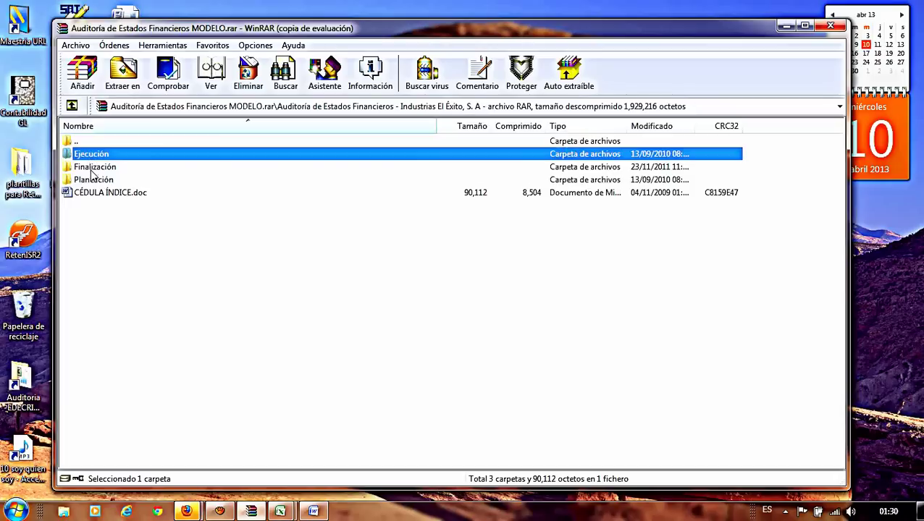
left_click(92, 168)
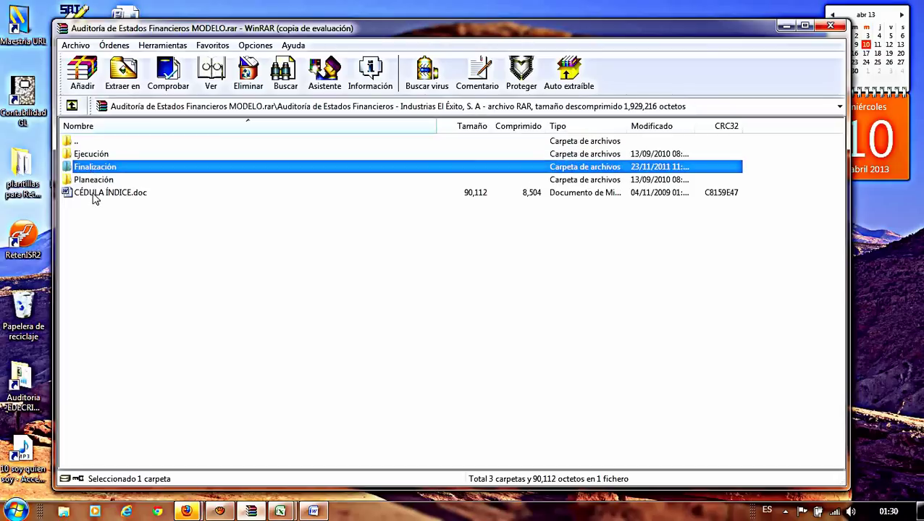
left_click(101, 194)
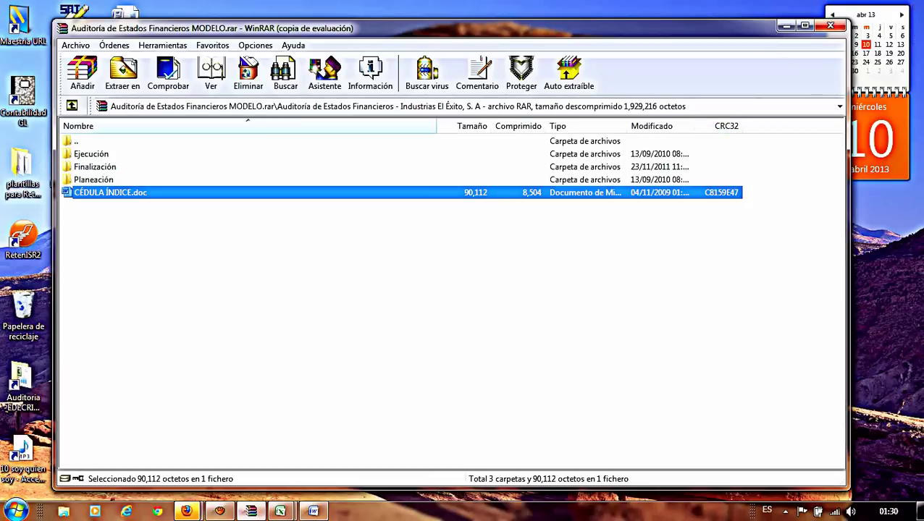
mouse_move(188, 511)
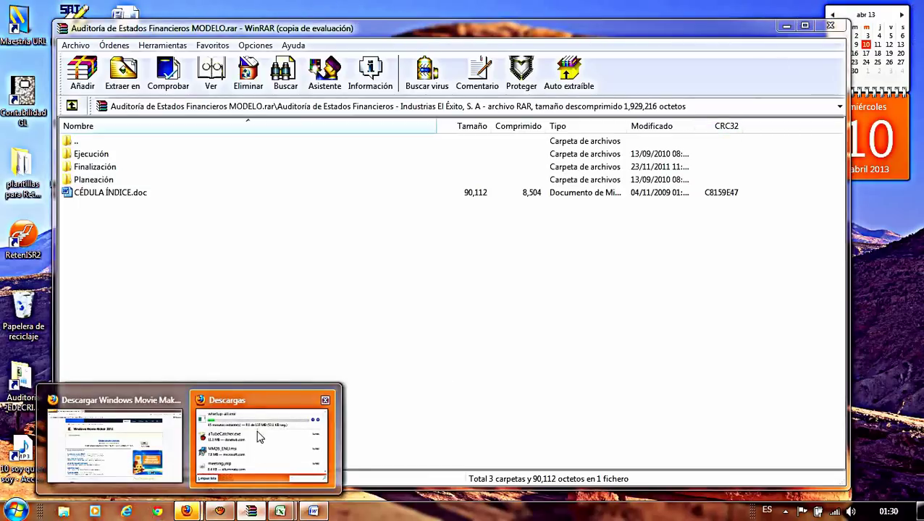
mouse_move(132, 406)
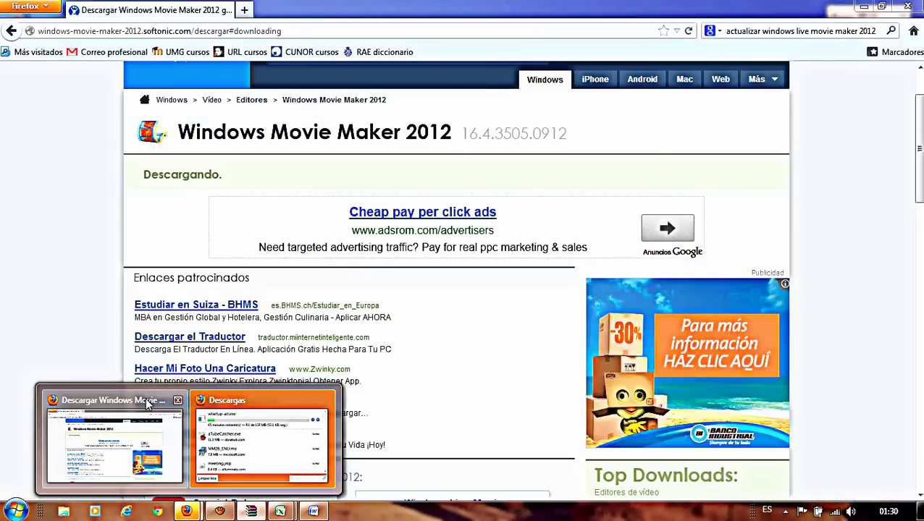
mouse_move(221, 472)
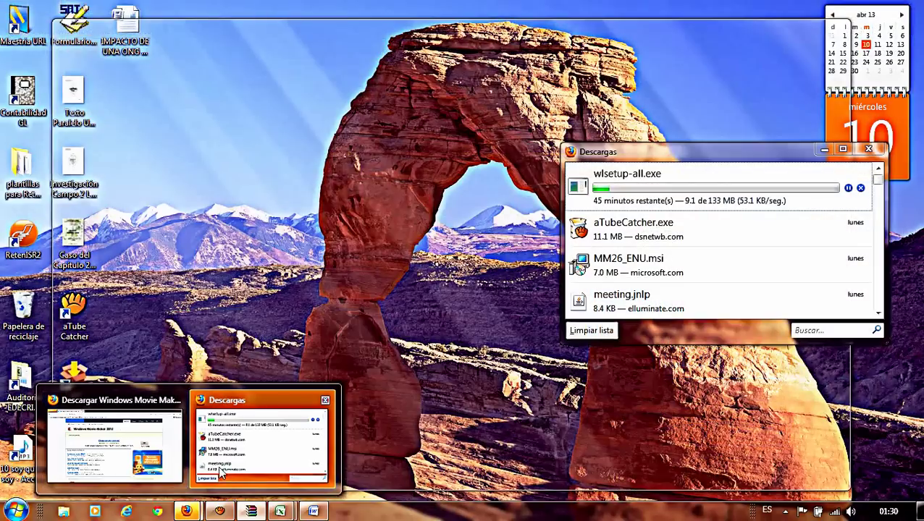